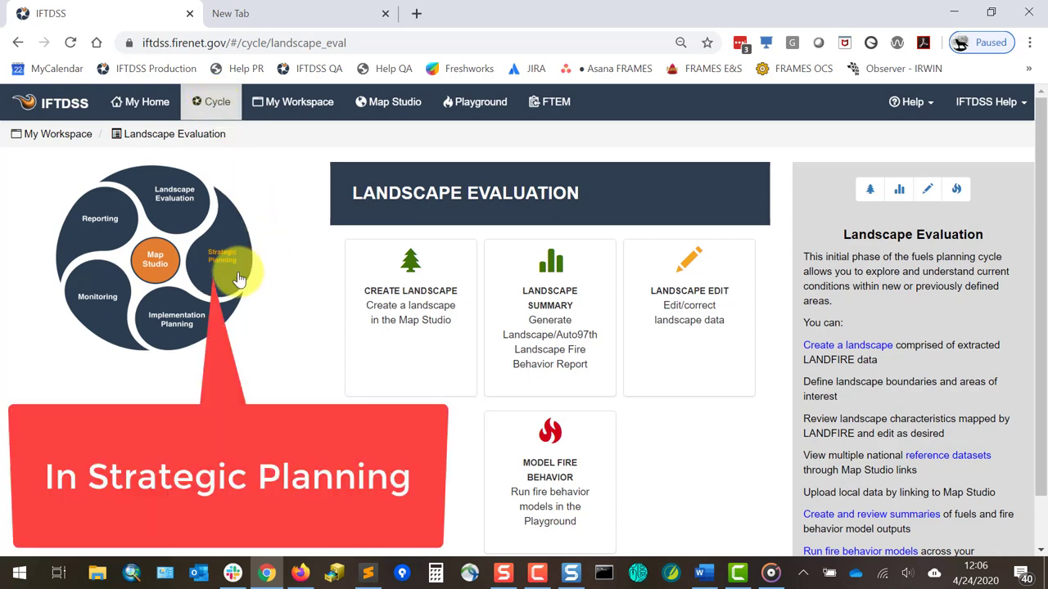
Open the Develop Treatment Alternatives workflow of Strategic Planning and show the map beside it in split screen.
left_click(238, 277)
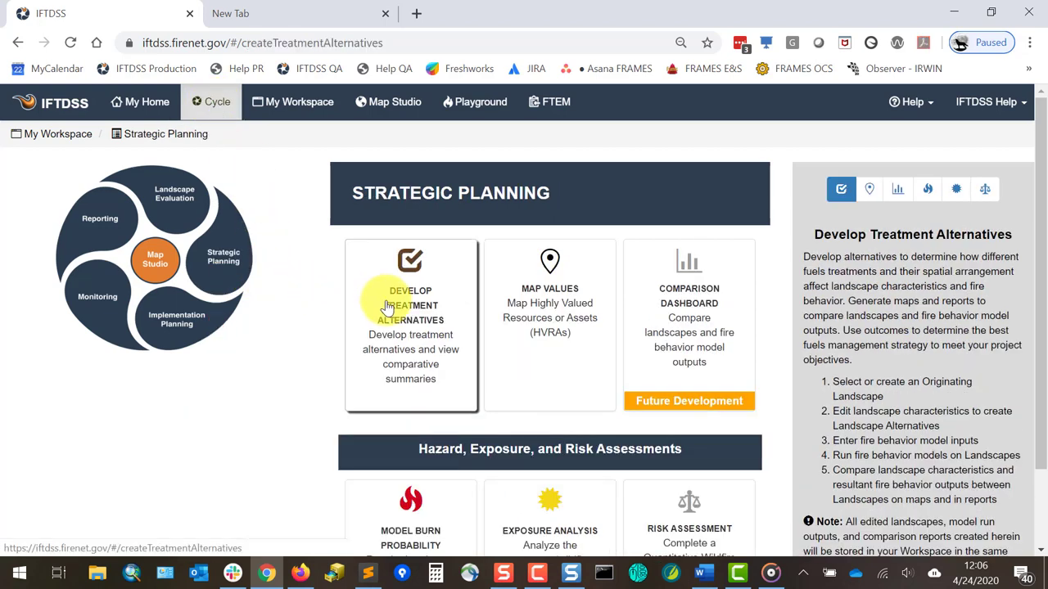
left_click(388, 304)
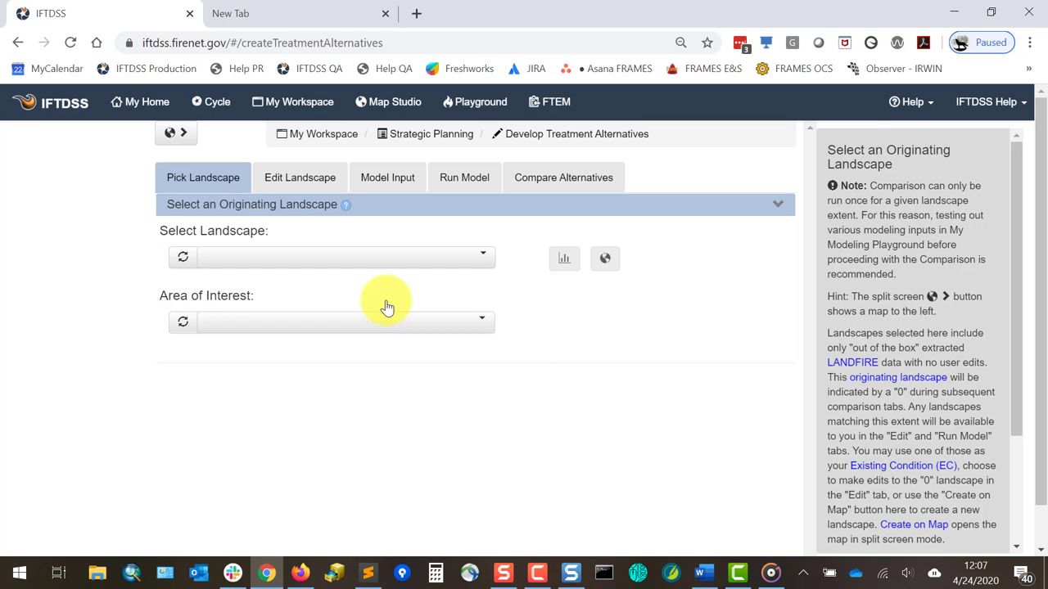
left_click(176, 133)
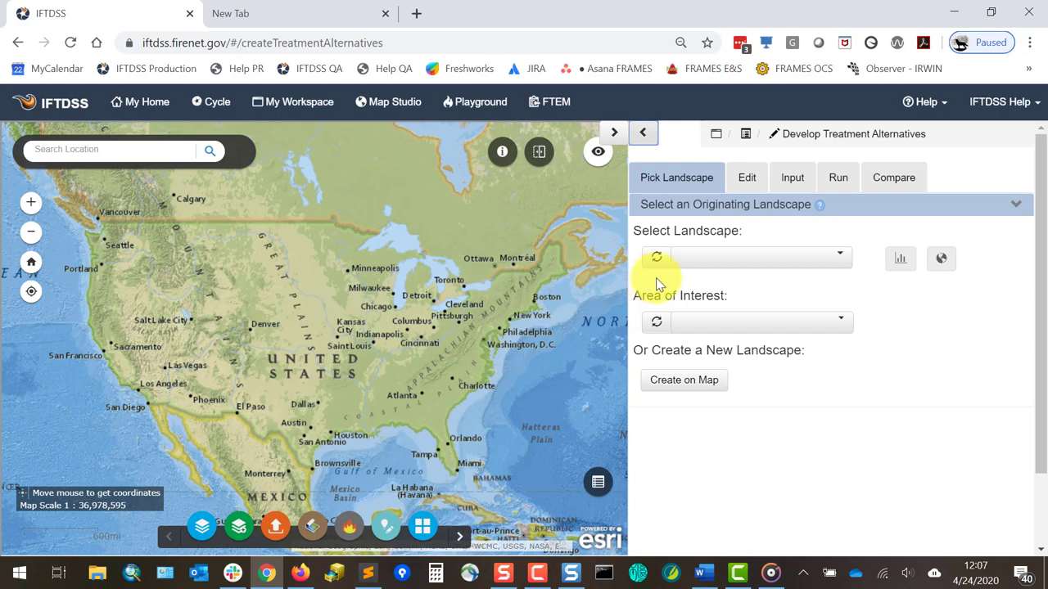
Select Price Creek LF14 as the originating landscape and Price Cr Treatments A as the area of interest.
left_click(849, 265)
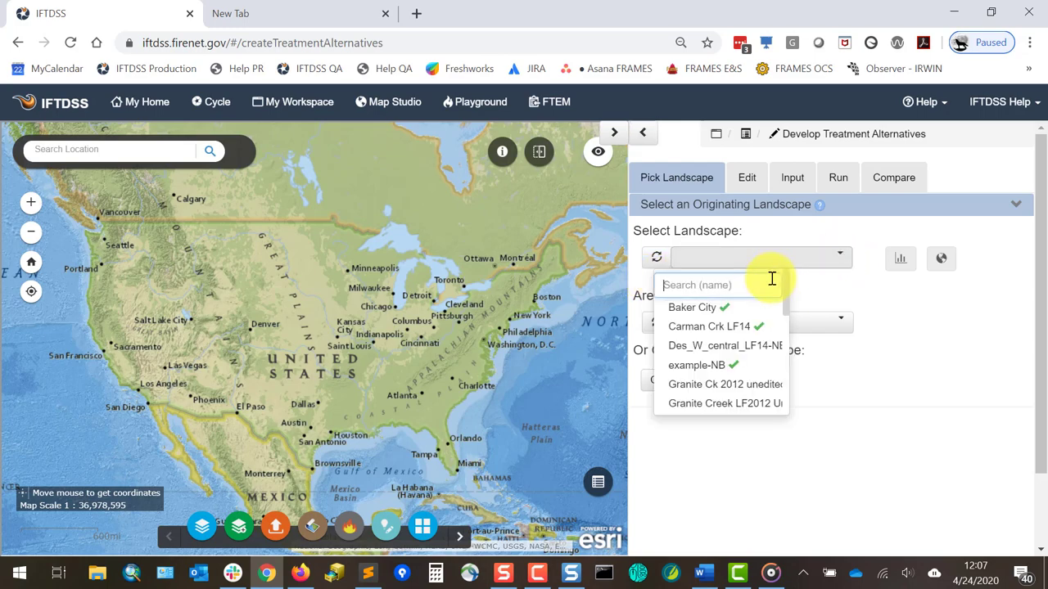
type("pric")
left_click(737, 307)
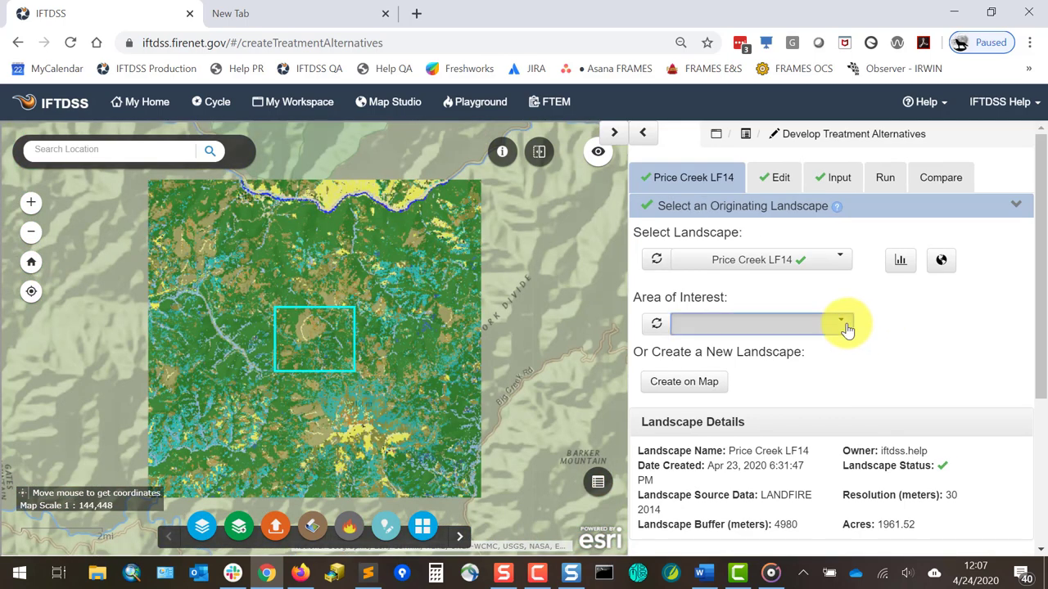
left_click(843, 324)
left_click(739, 363)
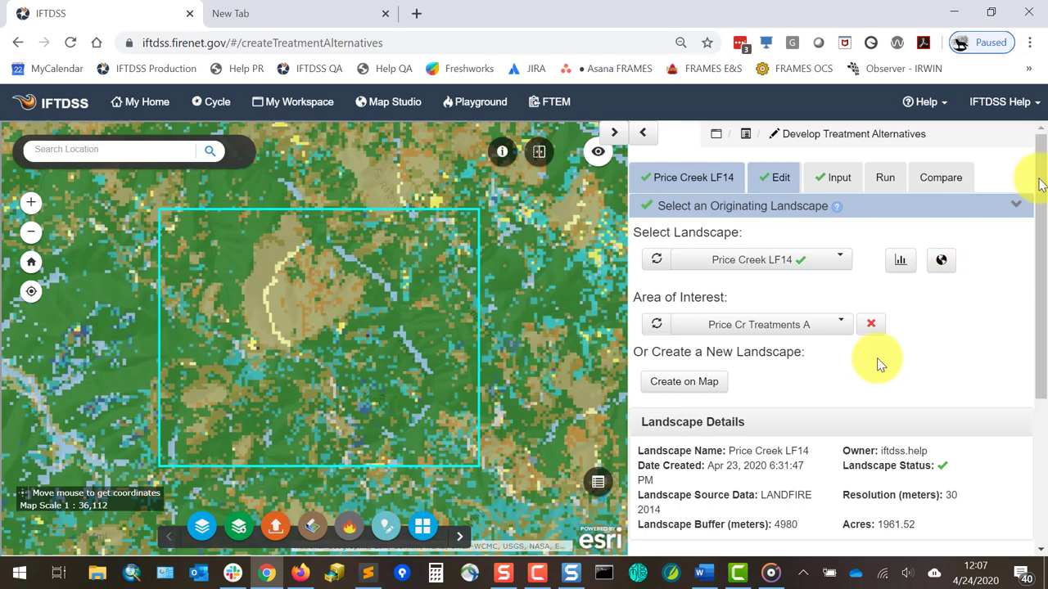
Choose Price Creek lf14 - EC as the landscape to edit.
left_click(774, 175)
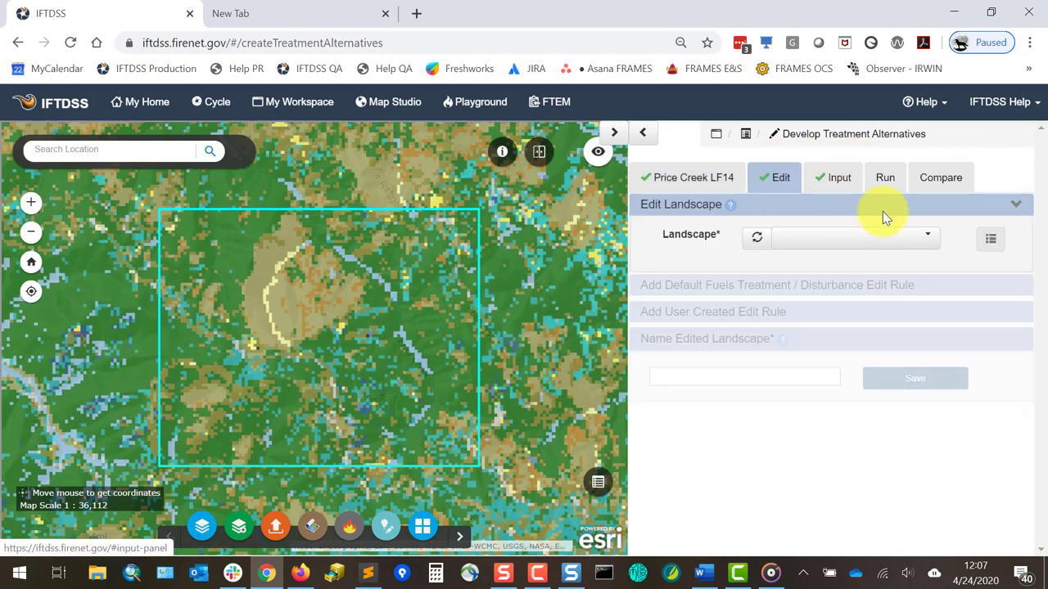
left_click(892, 238)
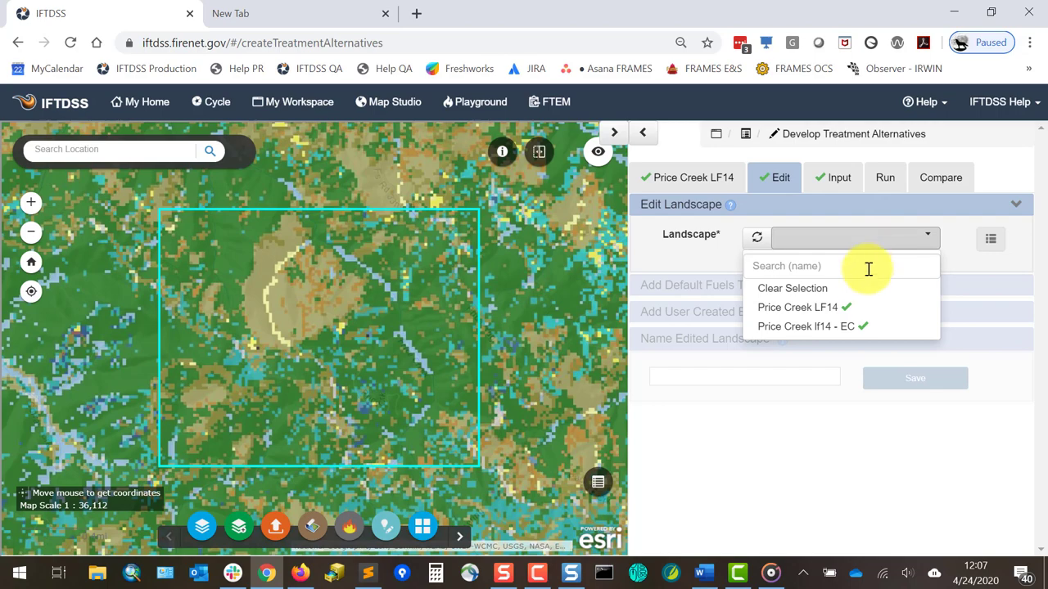
left_click(815, 326)
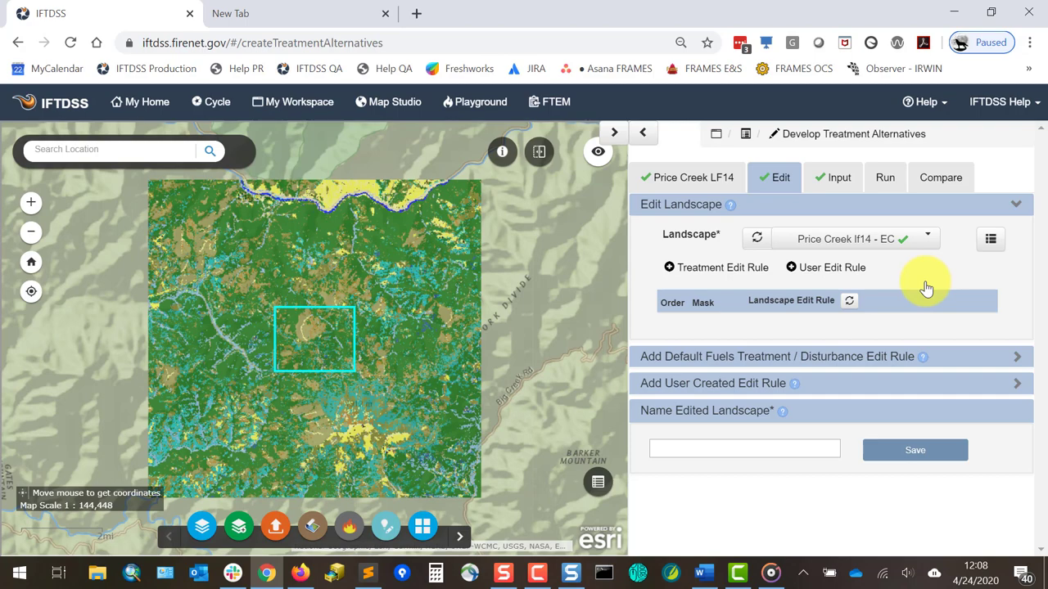
Add a default treatment rule for Thin: Slash Removed, Light Thinning; Pile Burning, 1 Year, masked to Price Cr Treatments A.
left_click(1015, 360)
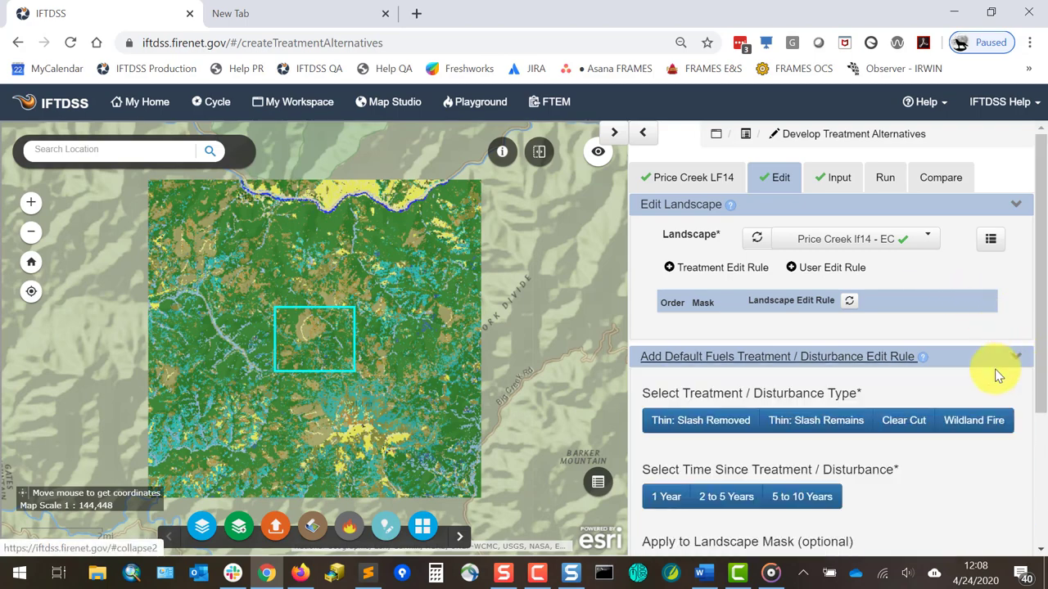
left_click(688, 429)
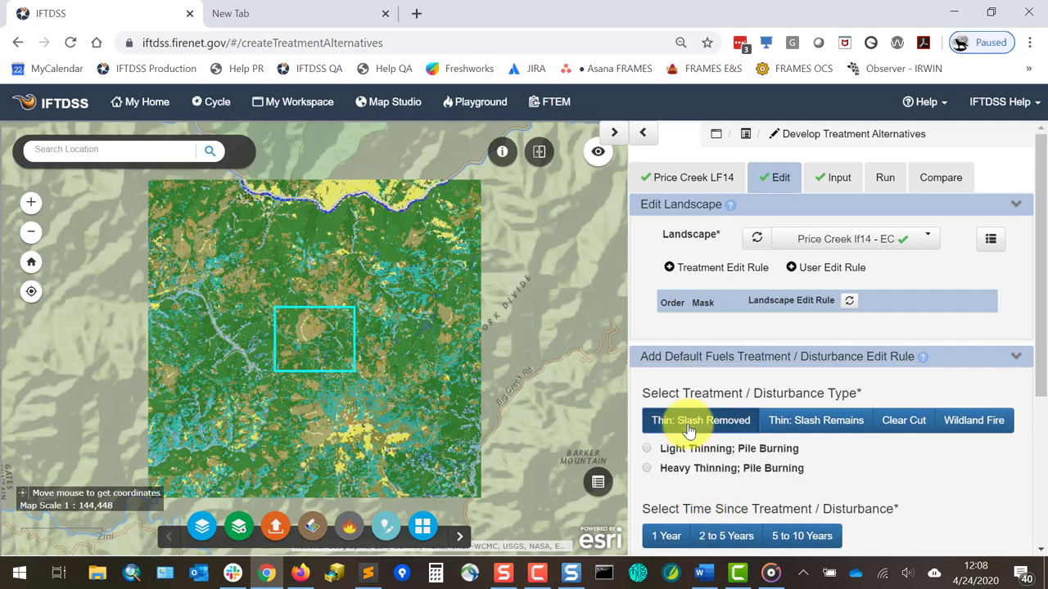
left_click(647, 450)
left_click(664, 540)
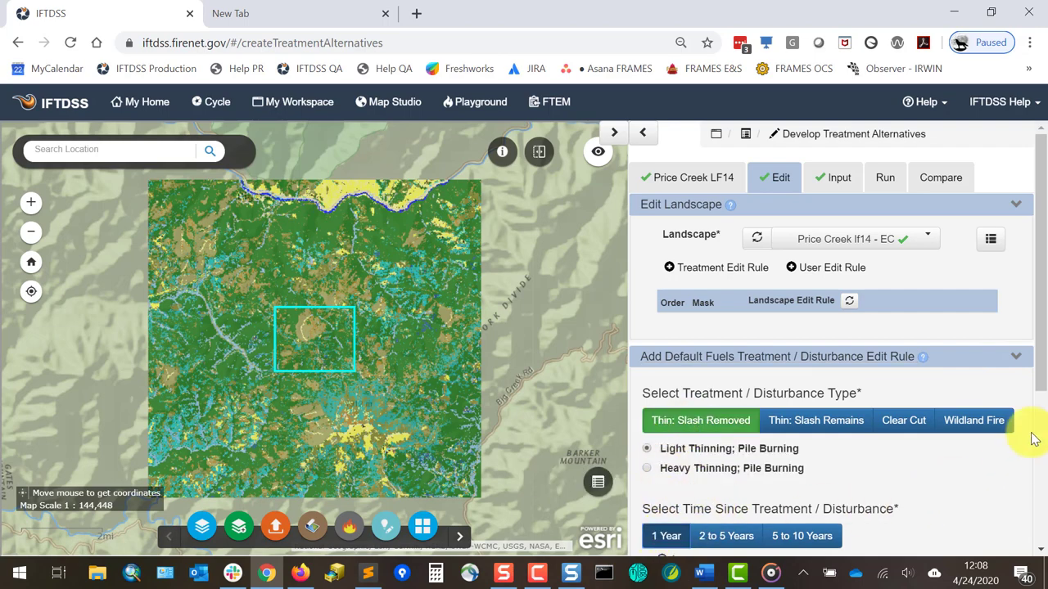
left_click_drag(1041, 367, 1040, 460)
left_click(767, 483)
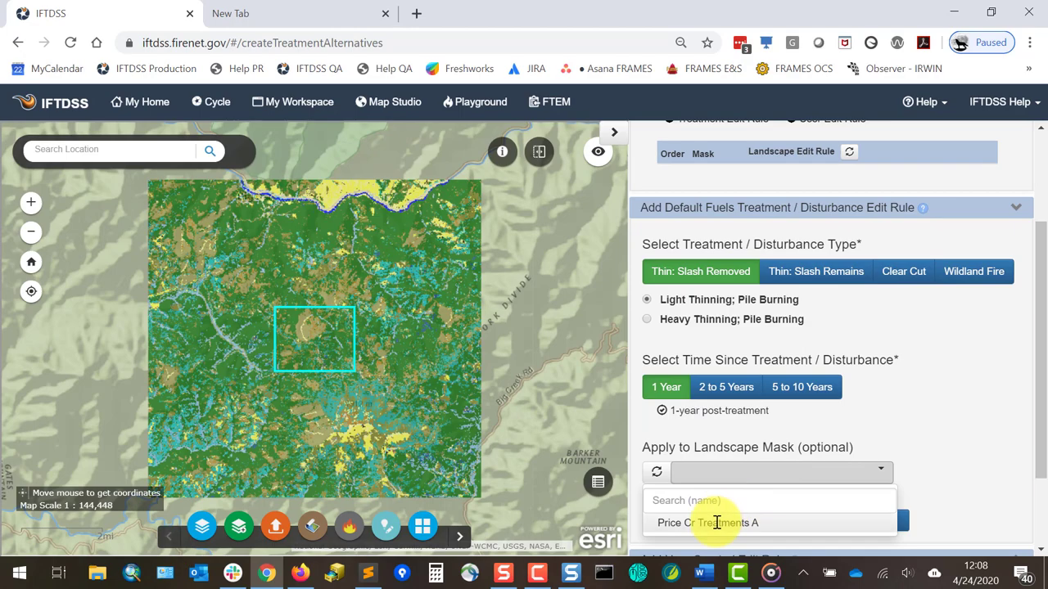
left_click(717, 520)
left_click(782, 524)
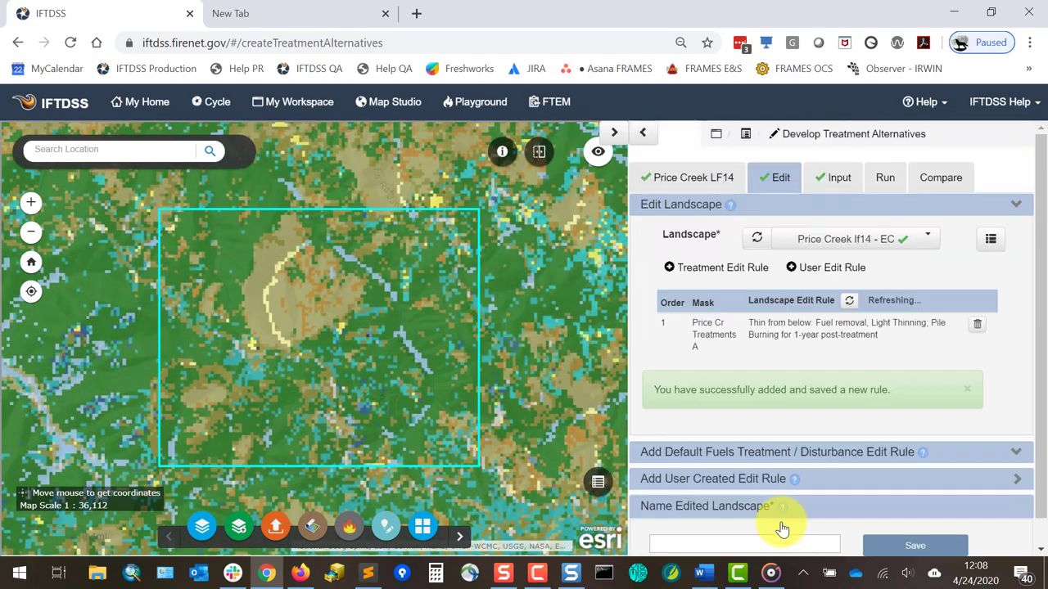
Add a second default disturbance rule for Wildland Fire, Low severity fire, 1 Year, masked to Price Cr Treatments A.
left_click(702, 452)
scroll(819, 425, "down", 2)
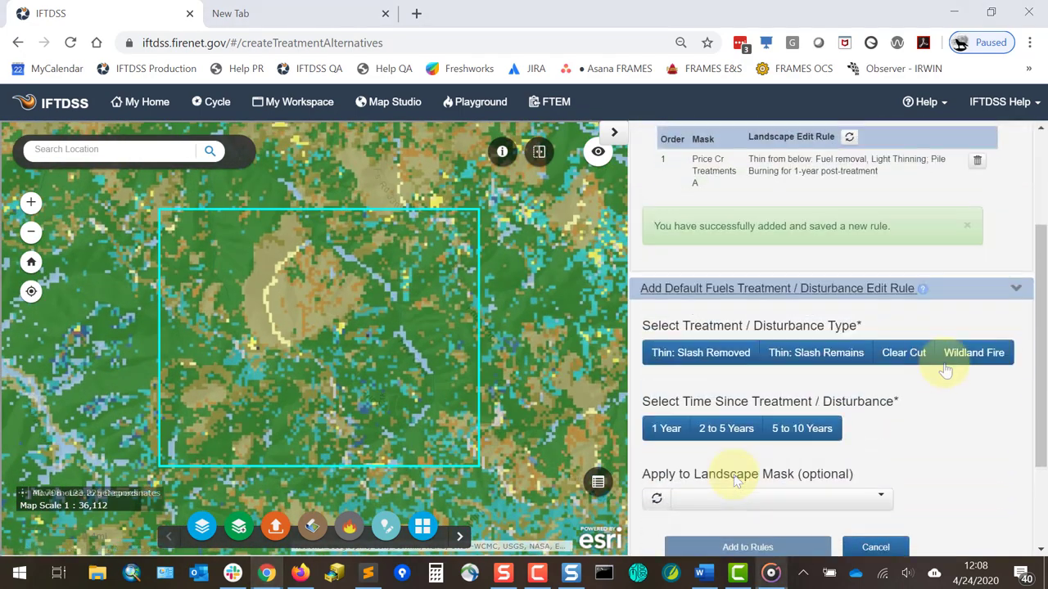
left_click(972, 353)
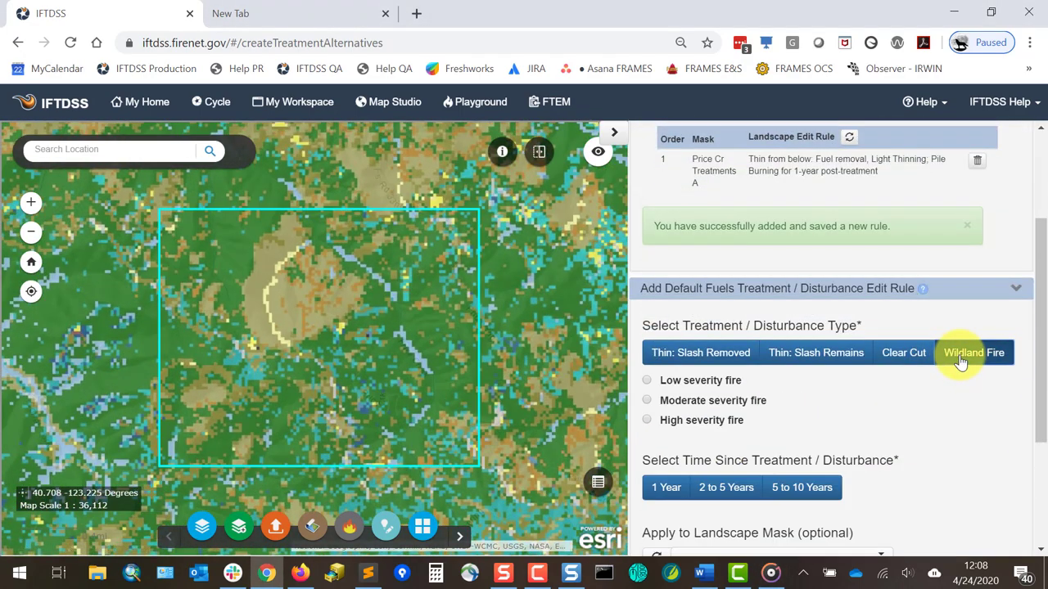
left_click(651, 386)
left_click(666, 487)
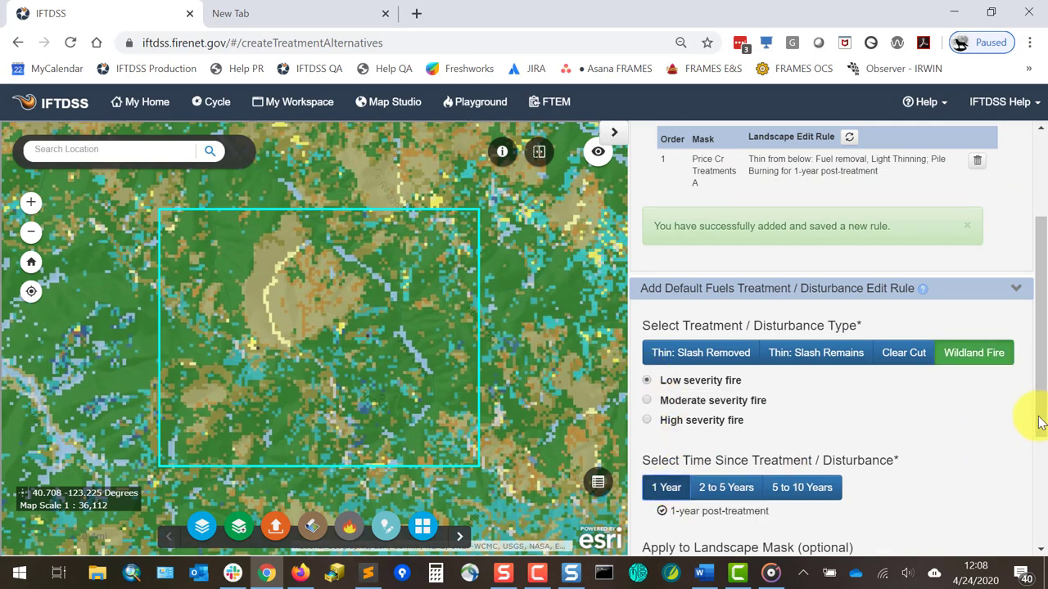
left_click_drag(1038, 386, 1046, 512)
left_click(882, 372)
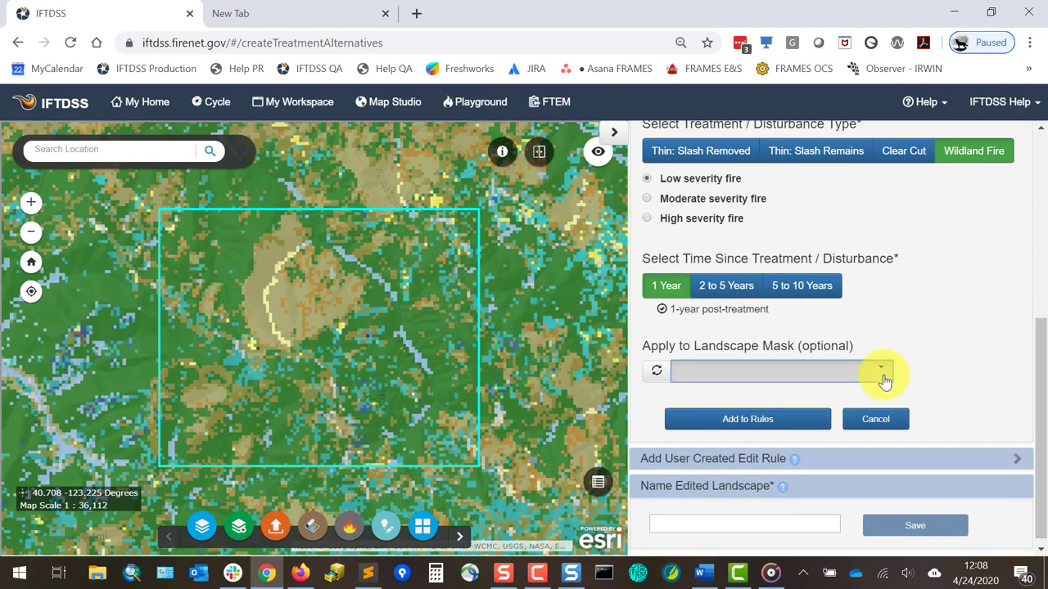
left_click(736, 421)
left_click(734, 422)
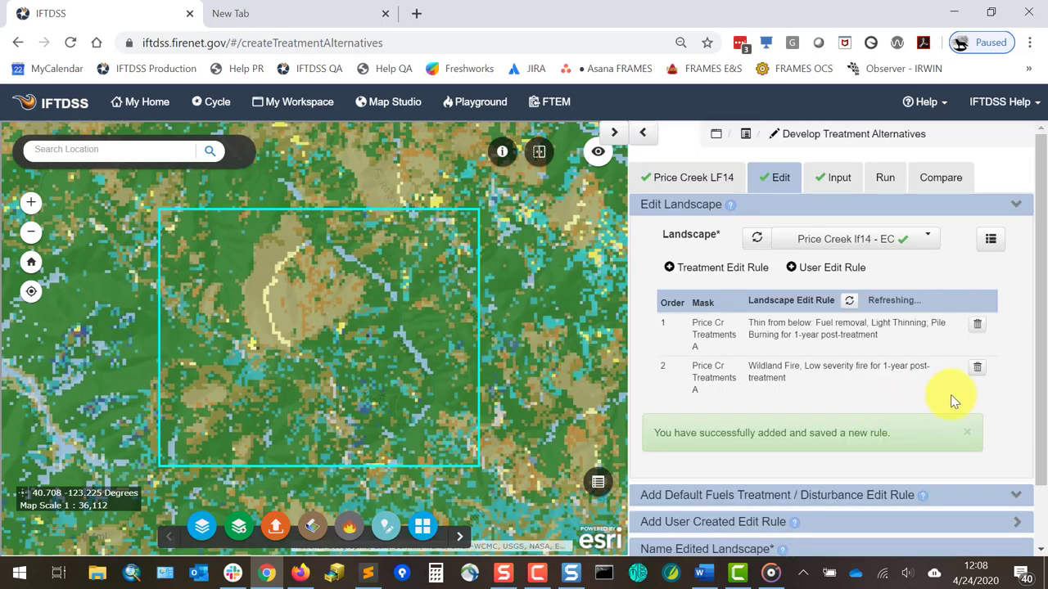
Name the edited landscape "Price Creek Alternative" and save it.
left_click_drag(1041, 315, 1031, 386)
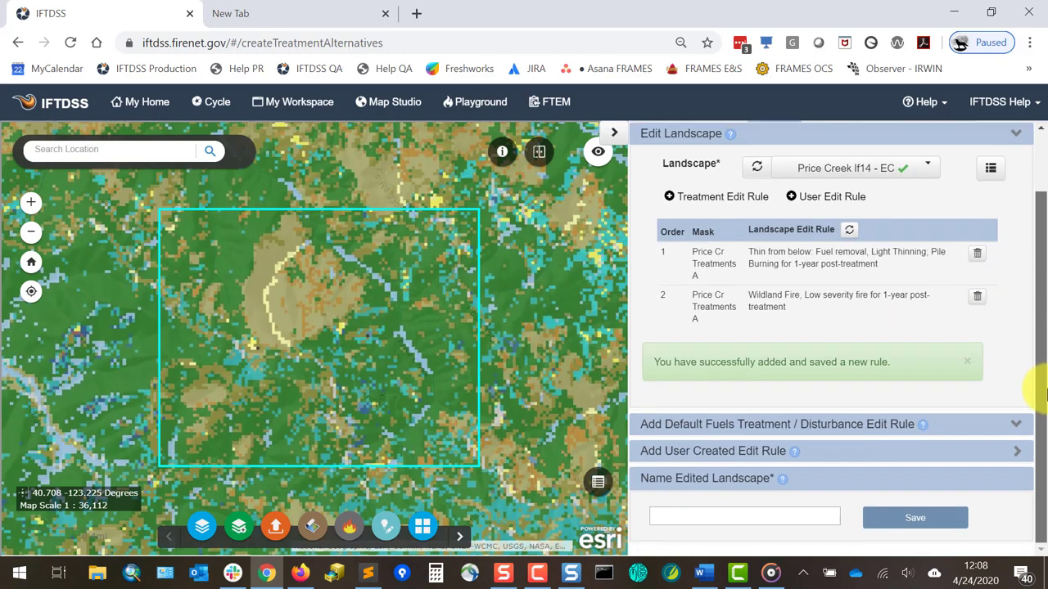
left_click(703, 517)
type("Price Creek Alternative")
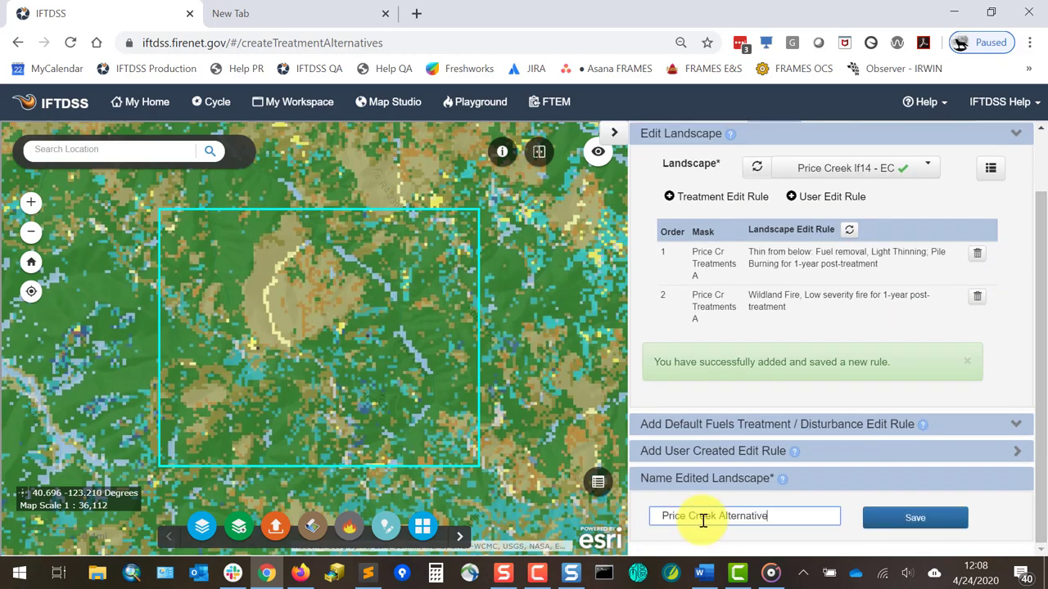
left_click(904, 528)
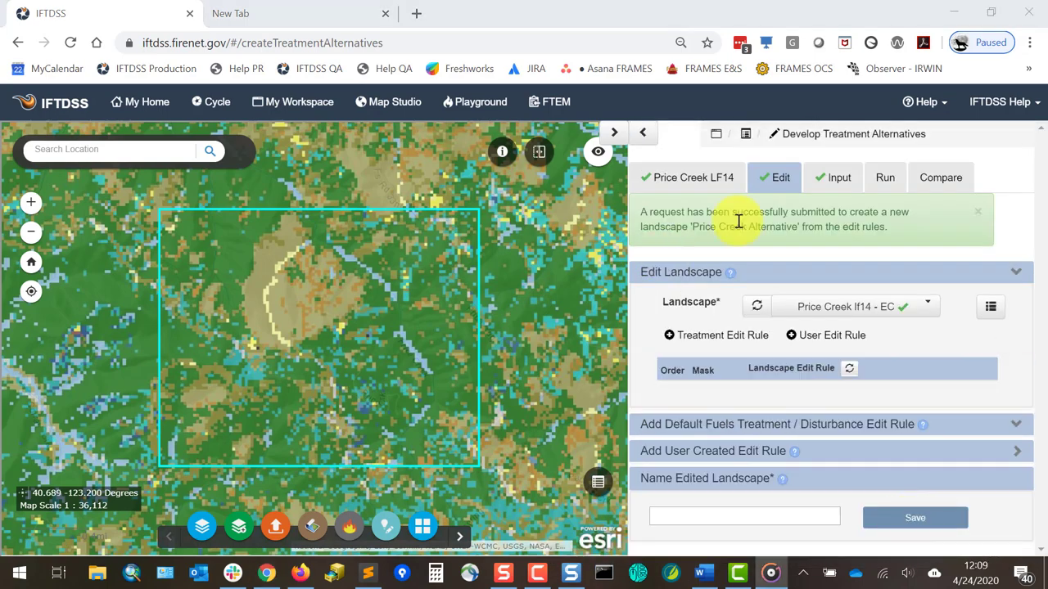
Review the wind, crown fire and fuel moisture inputs of the Price Creek lf14 - EC - Auto97th run in the Playground.
left_click(835, 178)
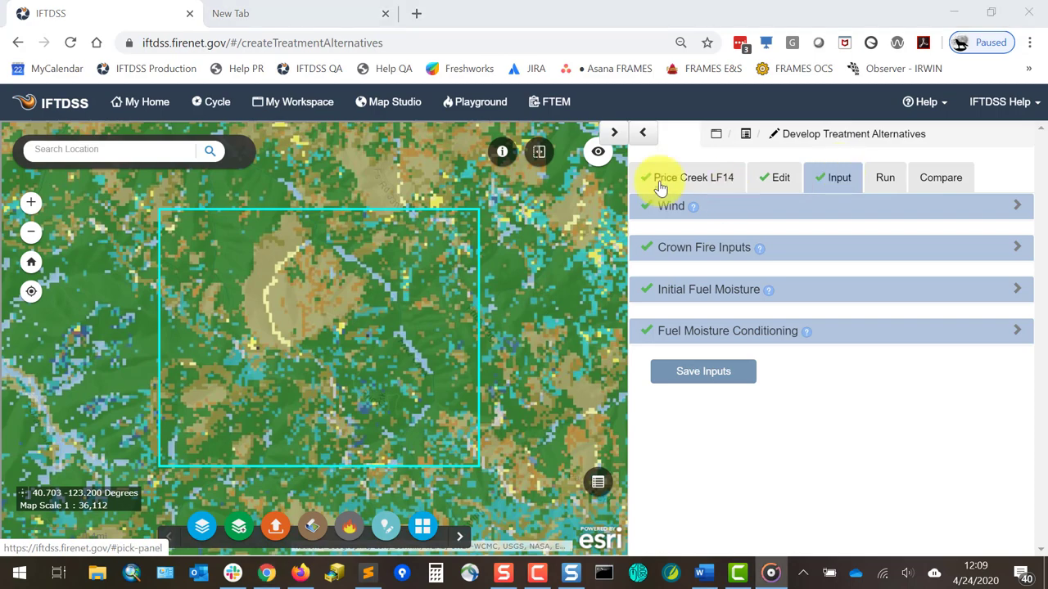
left_click(489, 110)
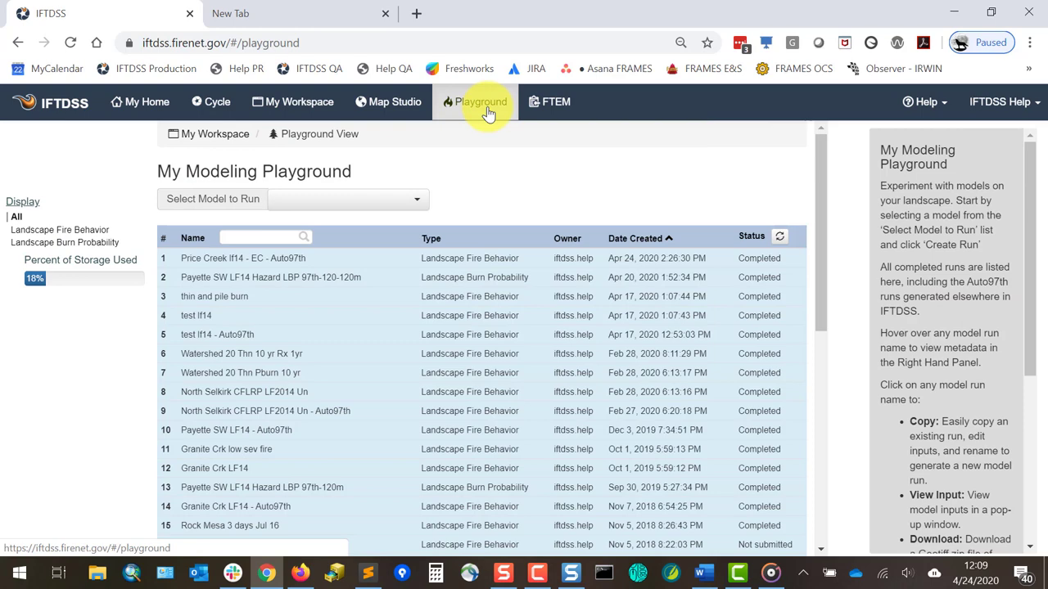
left_click(326, 257)
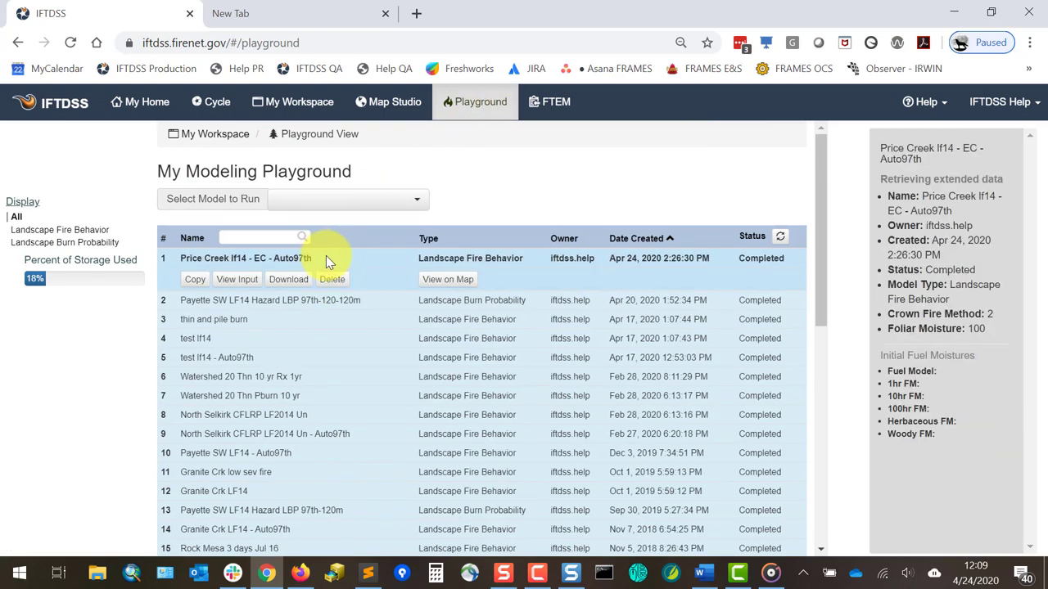
left_click(232, 279)
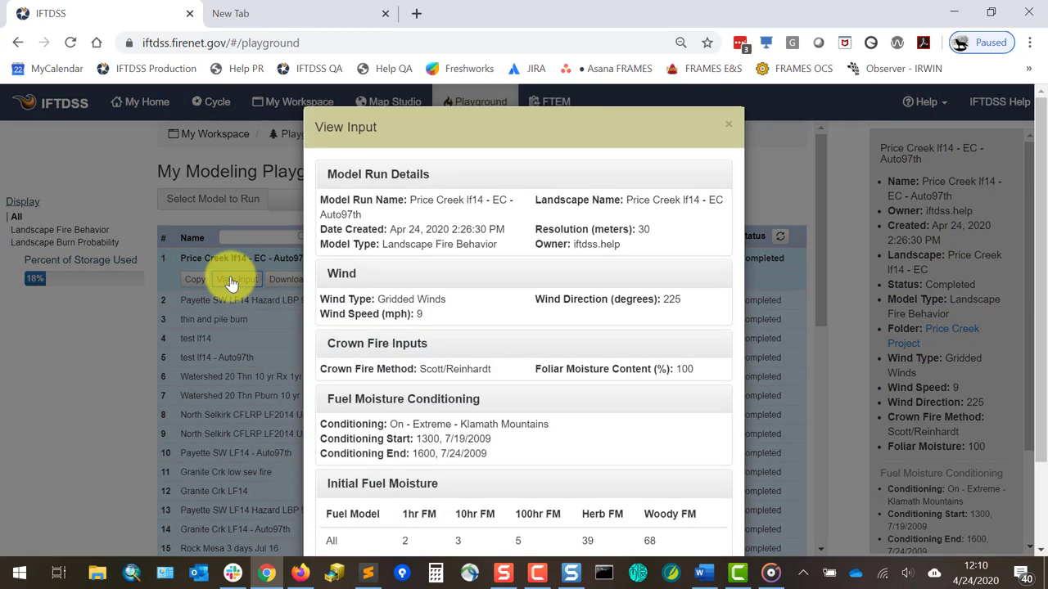
scroll(624, 279, "down", 1)
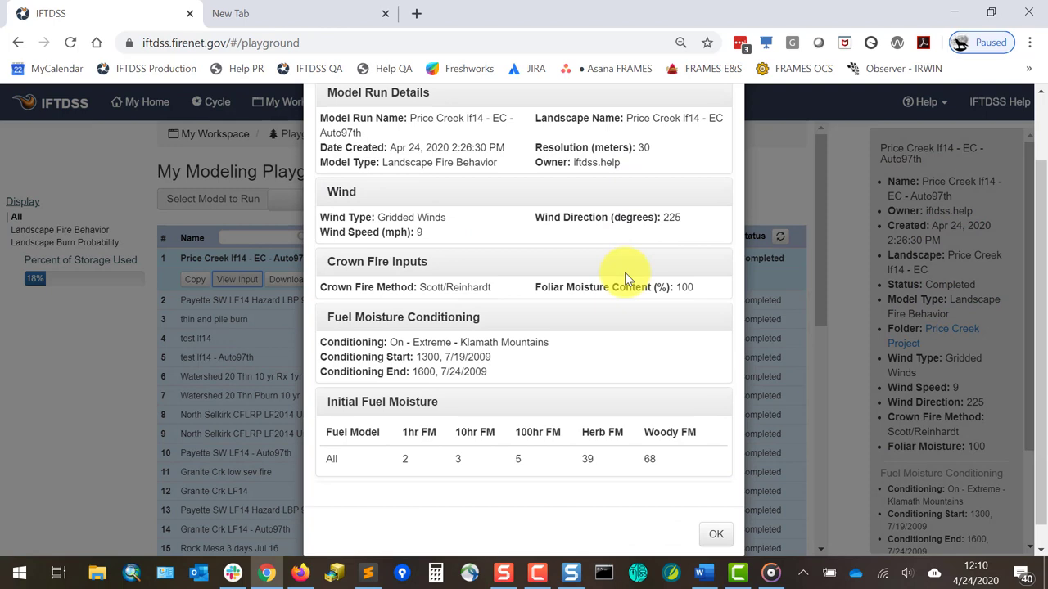
scroll(624, 279, "up", 1)
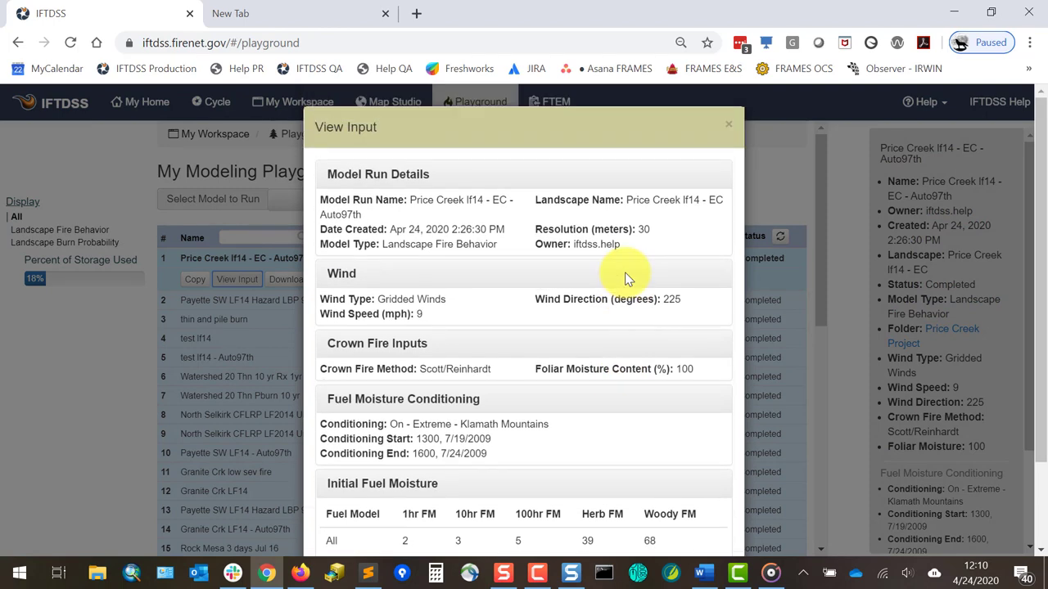
left_click(727, 127)
Return to the Develop Treatment Alternatives workflow in the Strategic Planning stage of the cycle.
left_click(207, 102)
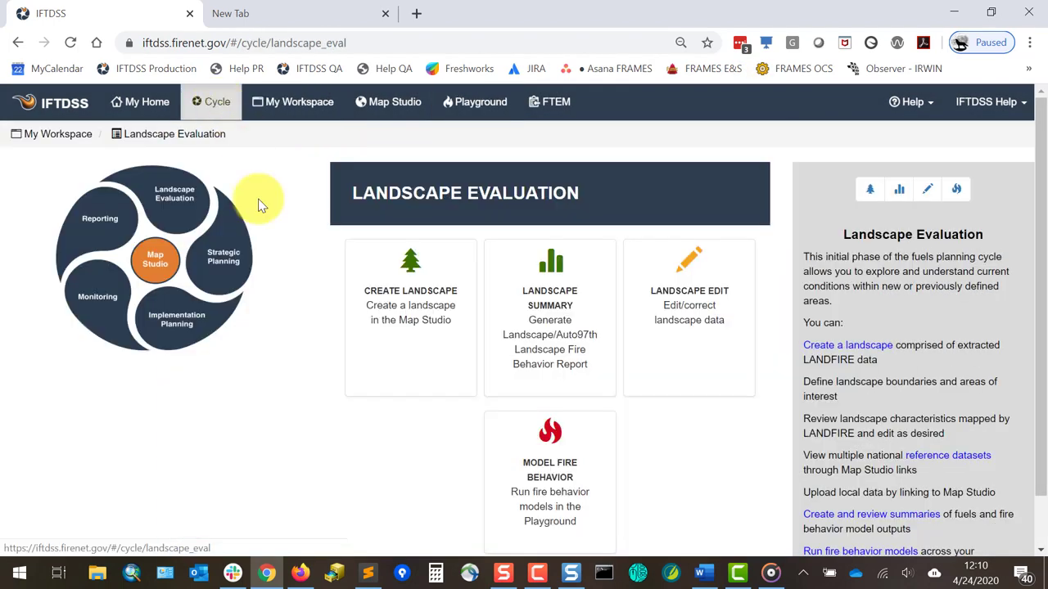
left_click(219, 262)
left_click(385, 299)
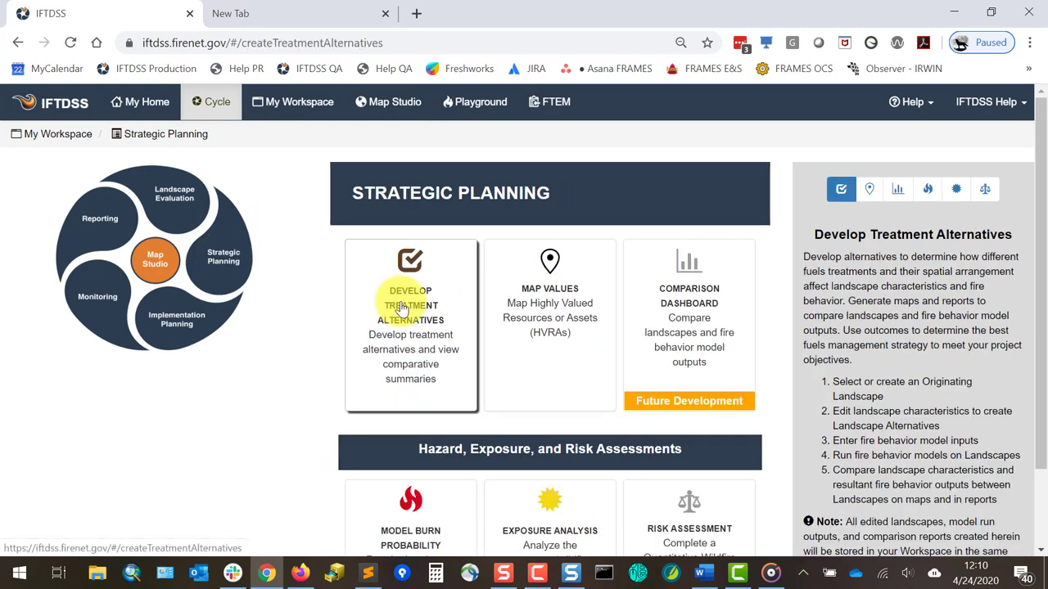
Reselect the Price Creek LF14 originating landscape with Price Cr Treatments A as its area of interest.
left_click(409, 260)
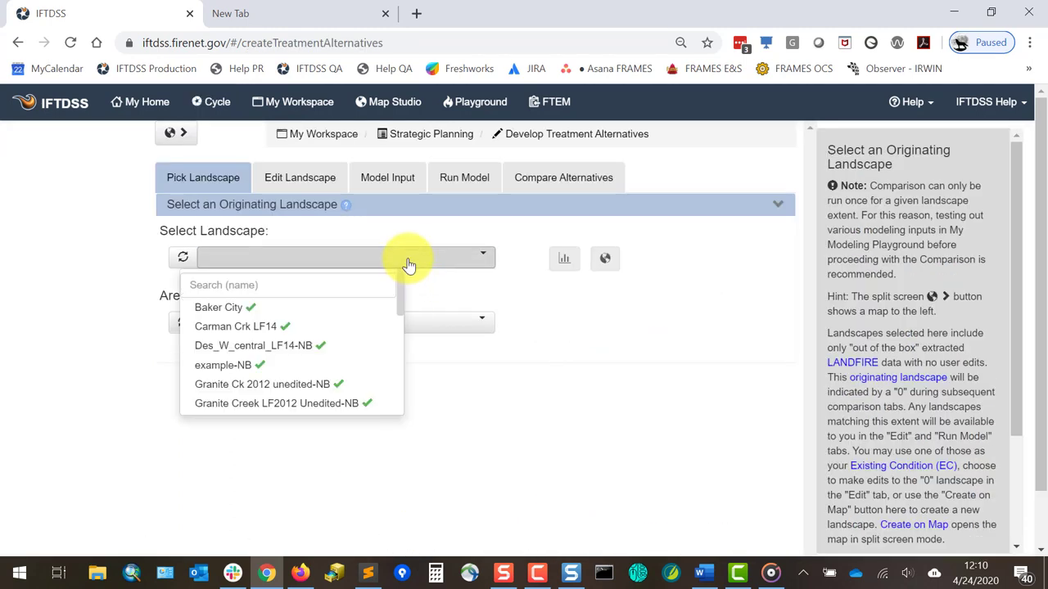
left_click(311, 282)
type("pric")
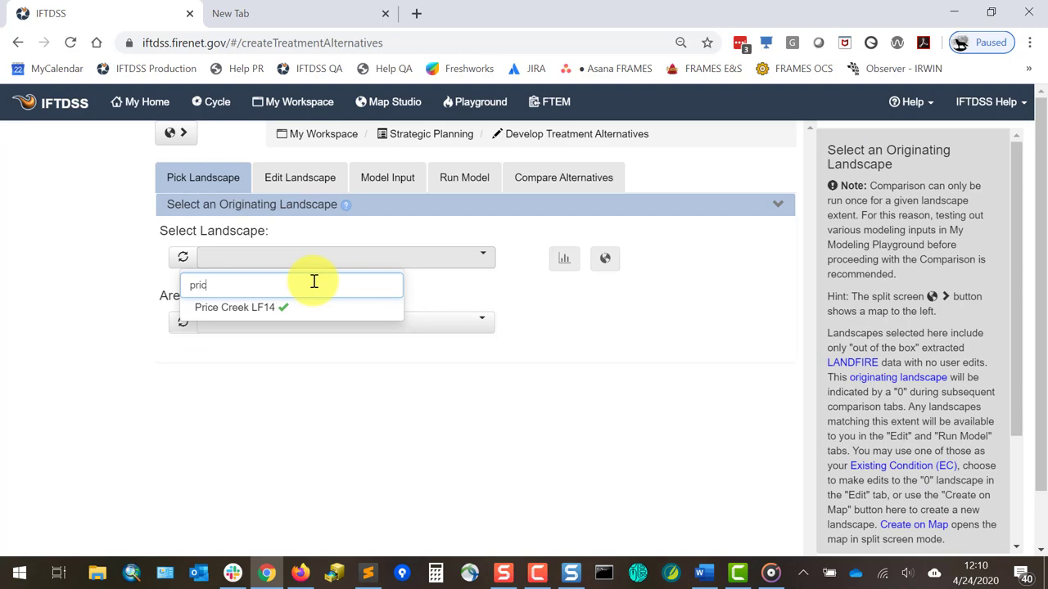
left_click(257, 306)
left_click(275, 325)
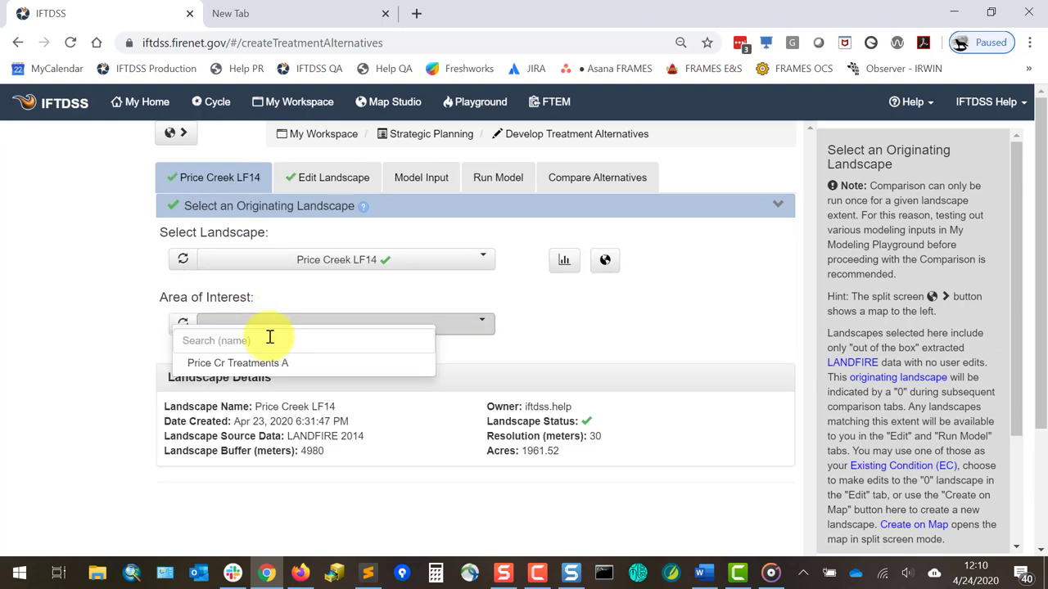
left_click(264, 362)
Set the model input winds to gridded winds with a speed of 9 mph and a direction of 23 degrees.
left_click(462, 177)
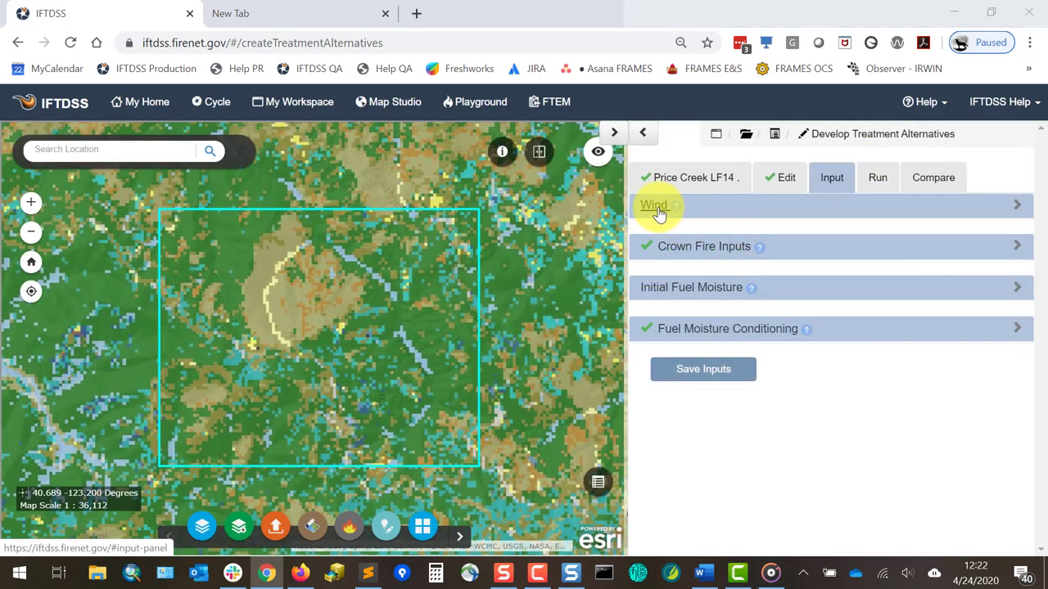
left_click(659, 211)
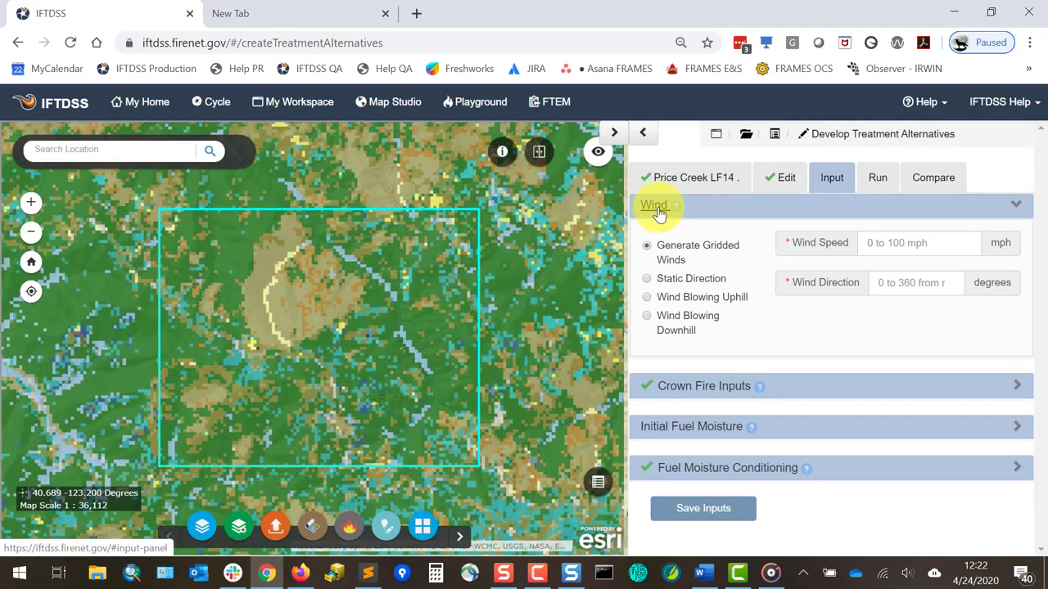
left_click(895, 243)
type("9")
left_click(894, 282)
type("23")
Set the initial fuel moistures for all fuel models to 2, 3, 6, 39 and 68, and save the model inputs.
left_click(724, 393)
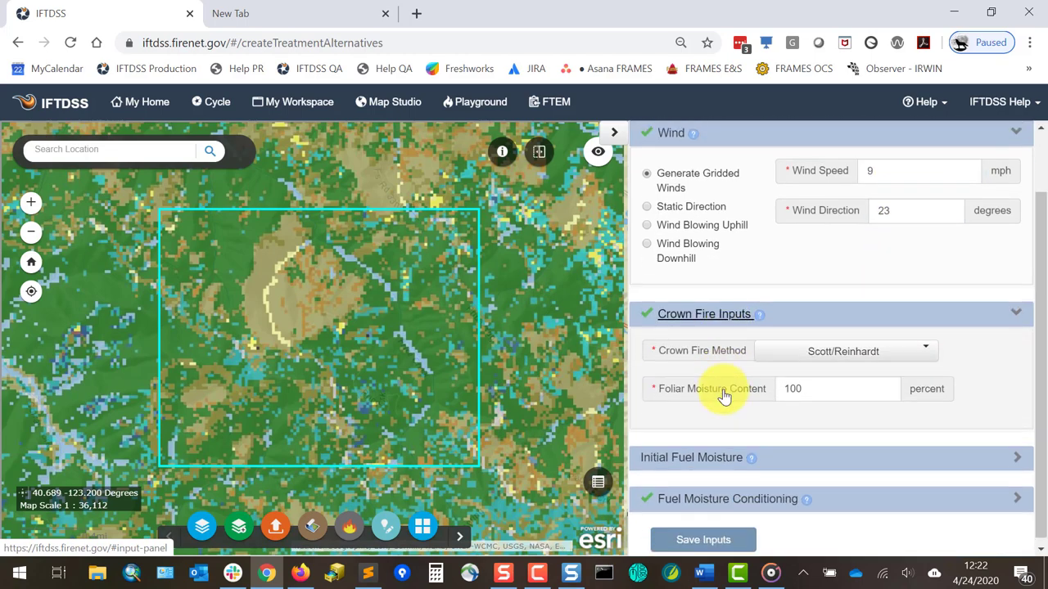
left_click(714, 453)
scroll(714, 454, "down", 1)
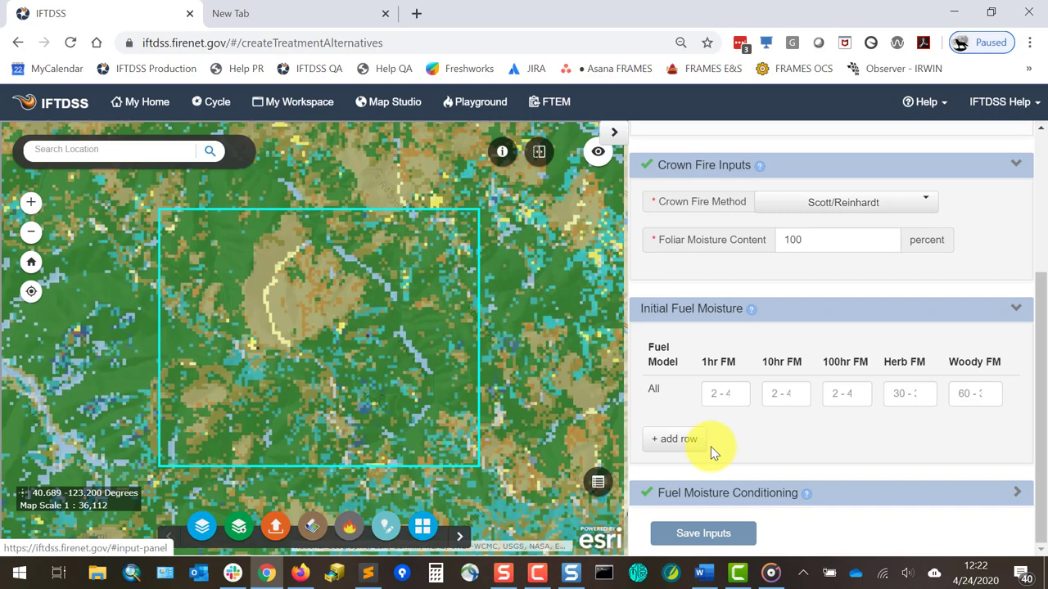
left_click(718, 393)
type("2")
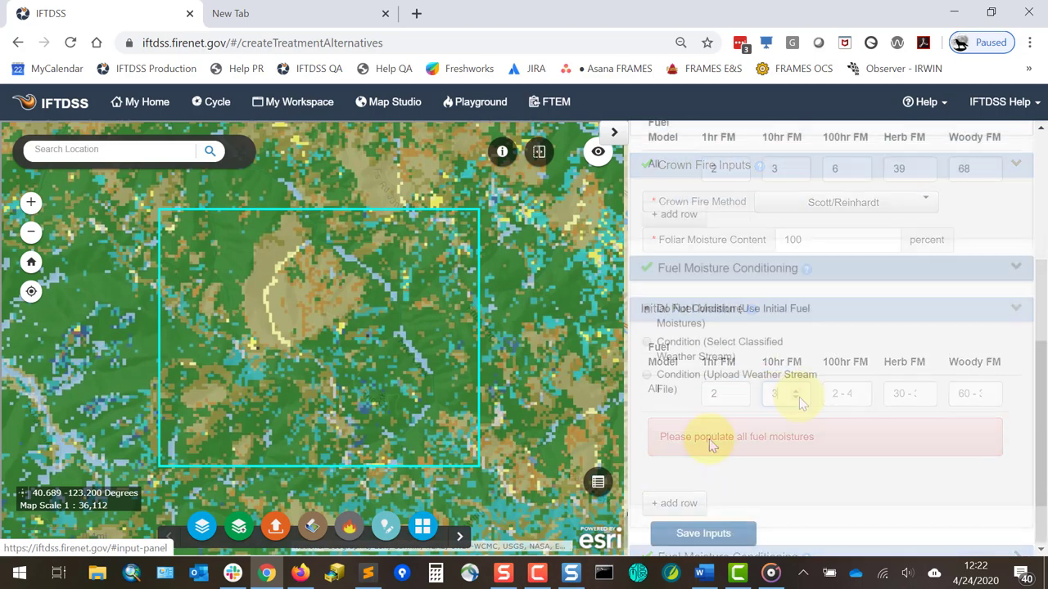
left_click(714, 533)
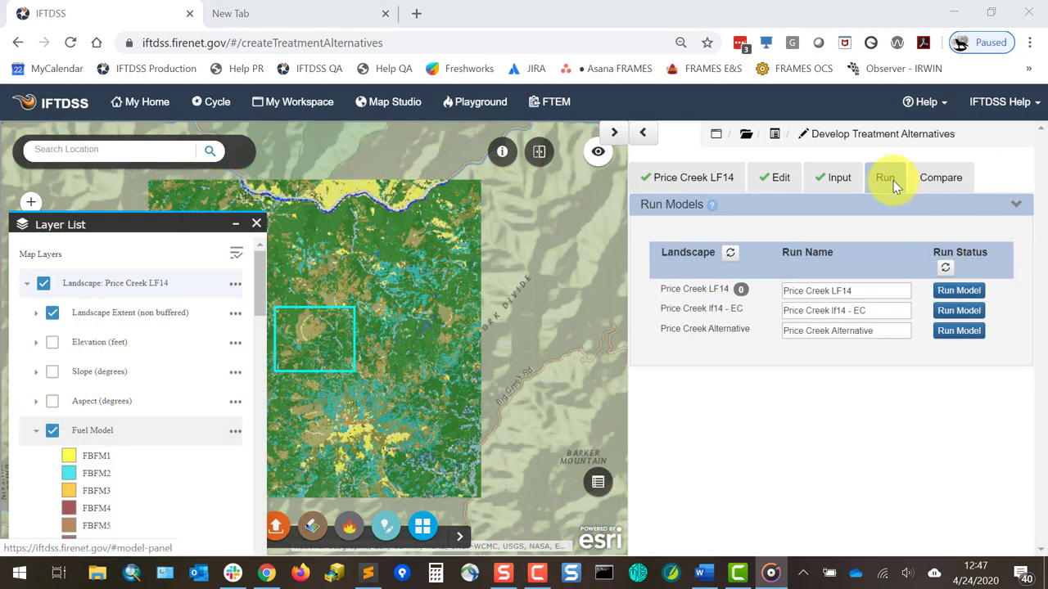
Submit model runs for Price Creek LF14, Price Creek lf14 - EC and Price Creek Alternative under their default run names.
left_click(874, 311)
left_click(882, 329)
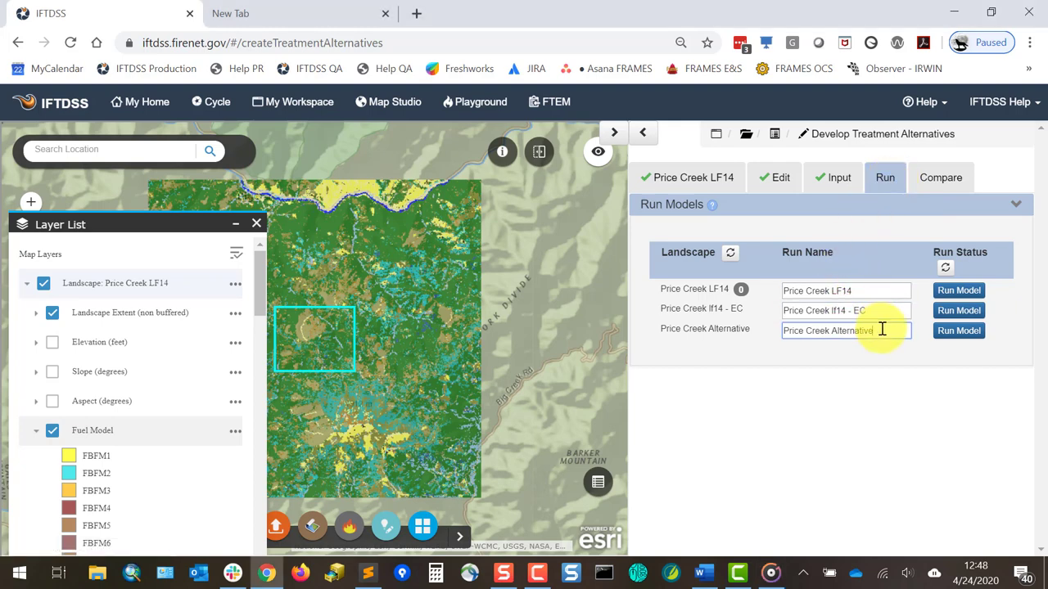
left_click(956, 292)
left_click(958, 311)
left_click(957, 324)
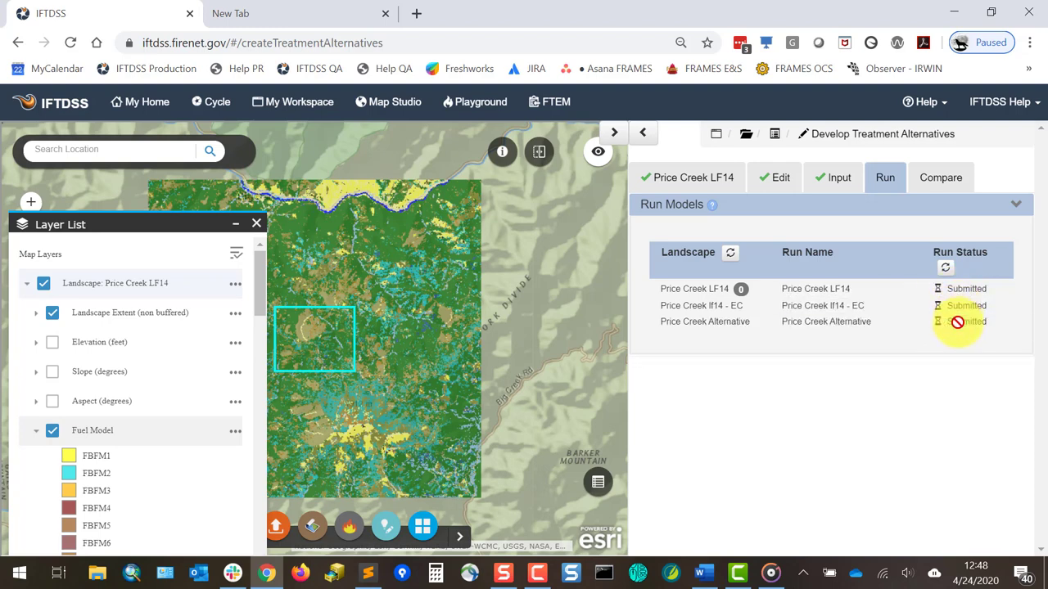
Refresh the landscape list and the status of the three model runs.
left_click(731, 255)
left_click(947, 268)
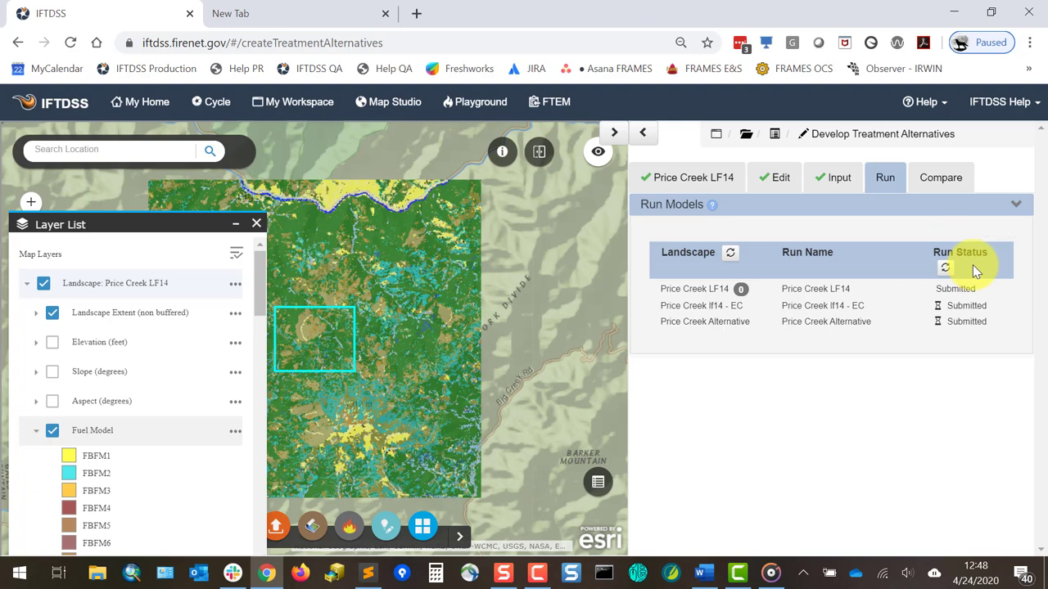
left_click(945, 269)
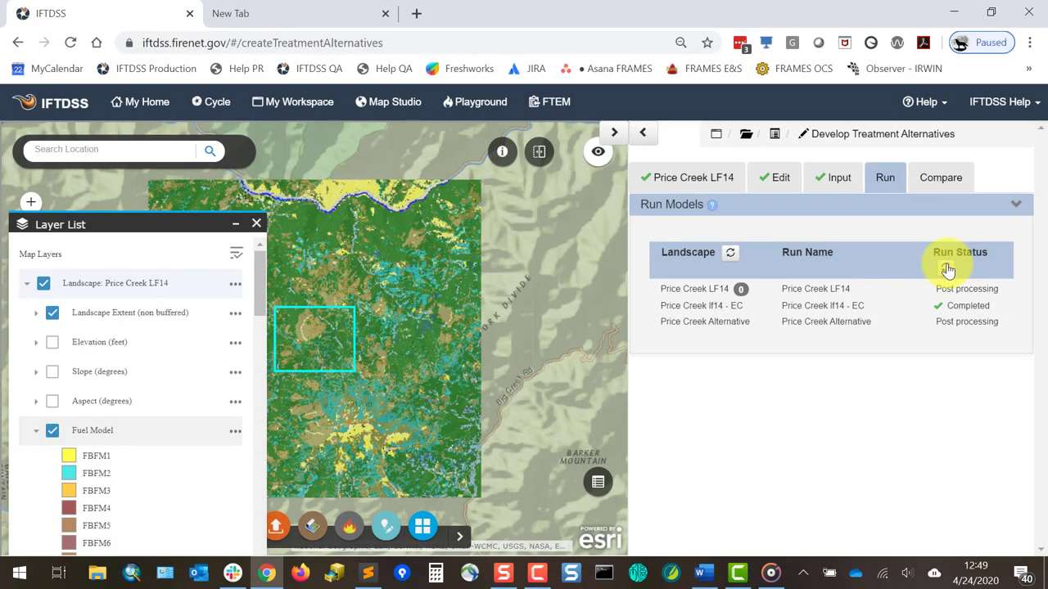
left_click(947, 270)
Create landscape and fire behavior compare summary reports with Price Creek Alternative as landscape 1 and Price Creek lf14 - EC as landscape 2.
left_click(942, 182)
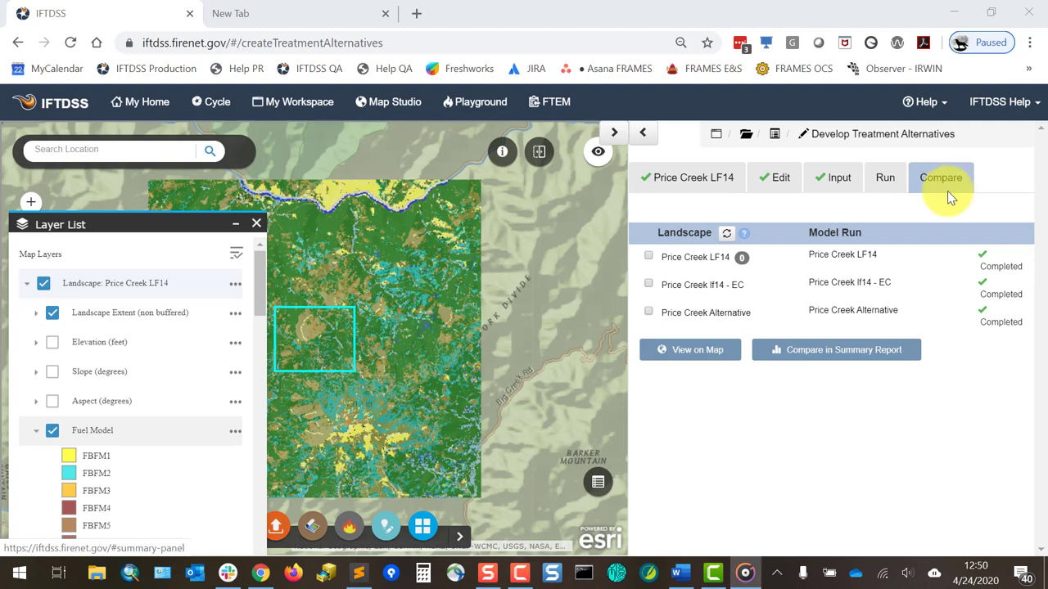
left_click(649, 313)
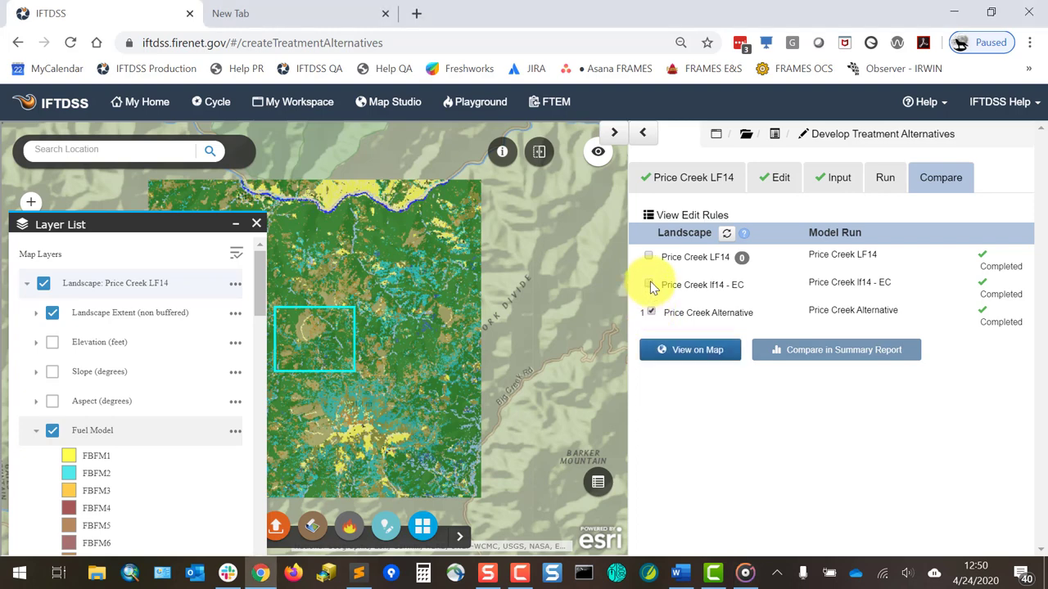
left_click(649, 285)
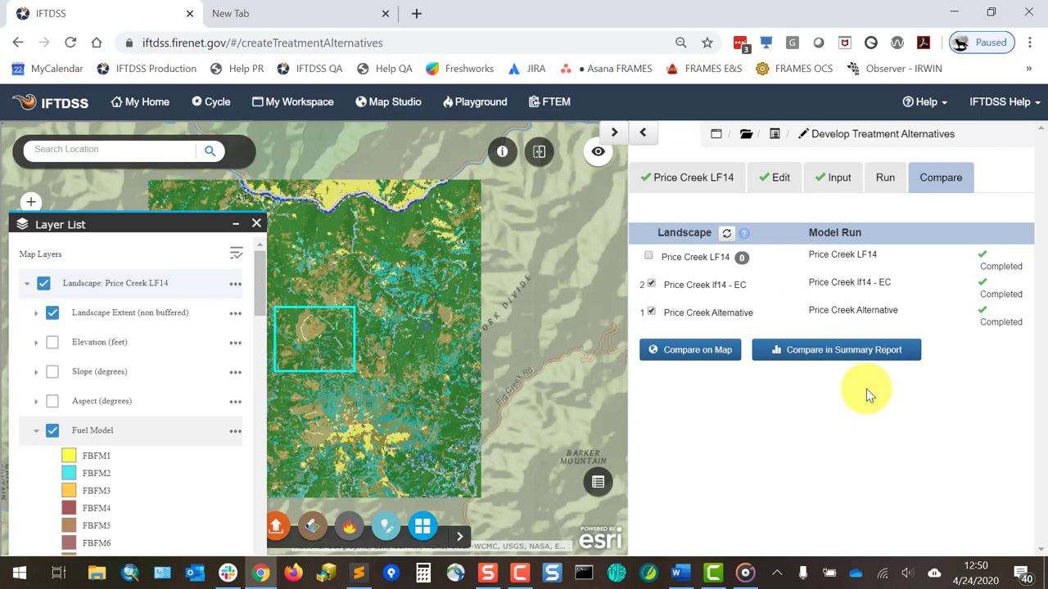
left_click(856, 364)
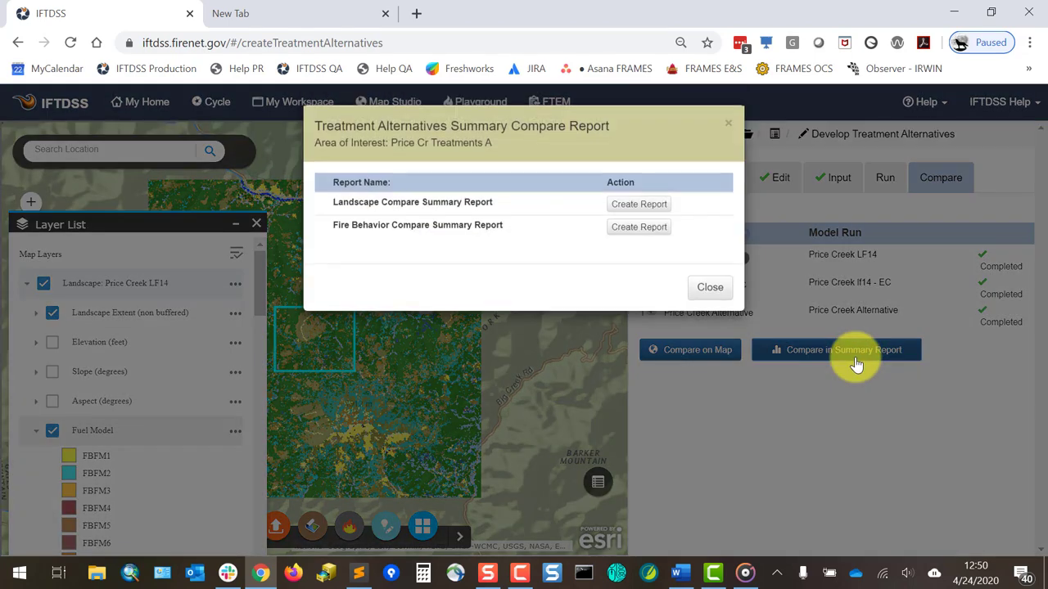
left_click(649, 207)
left_click(654, 232)
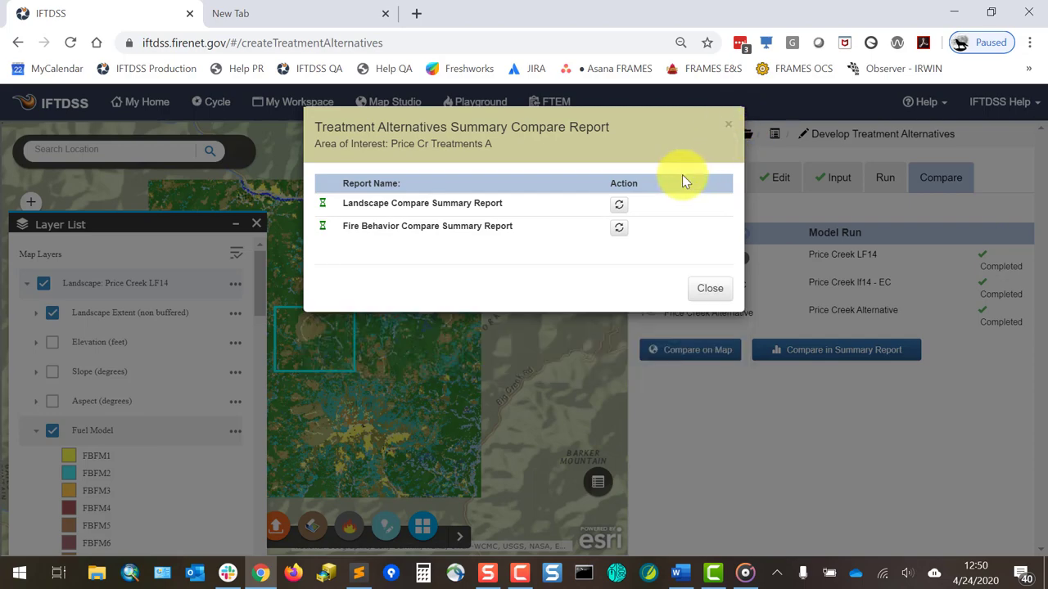
left_click(728, 129)
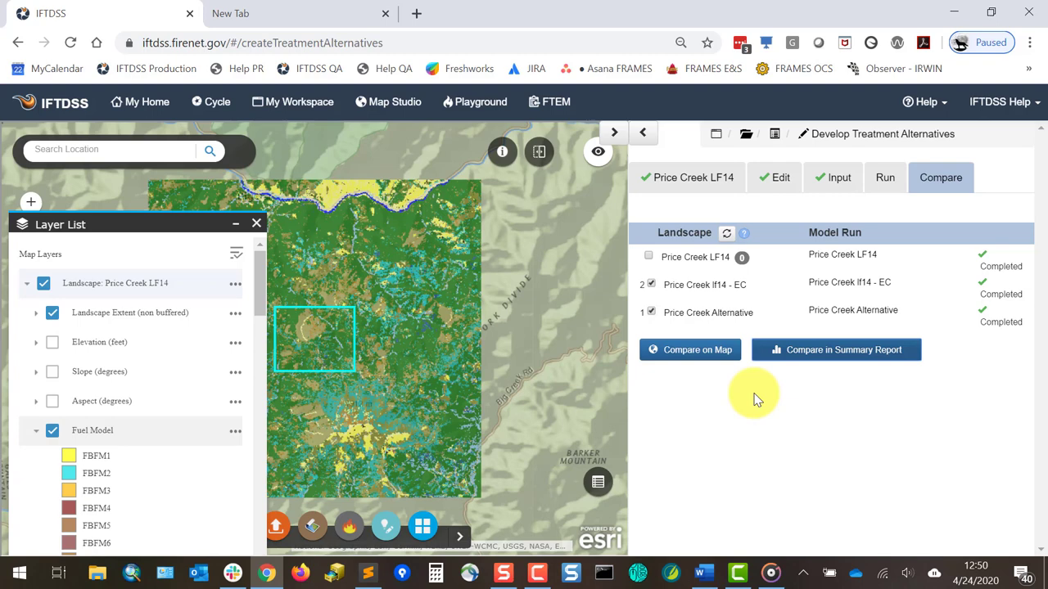
Compare the two selected landscapes on the map, hiding the Fuel Model Change layer and showing Canopy Cover Change (%).
left_click(715, 354)
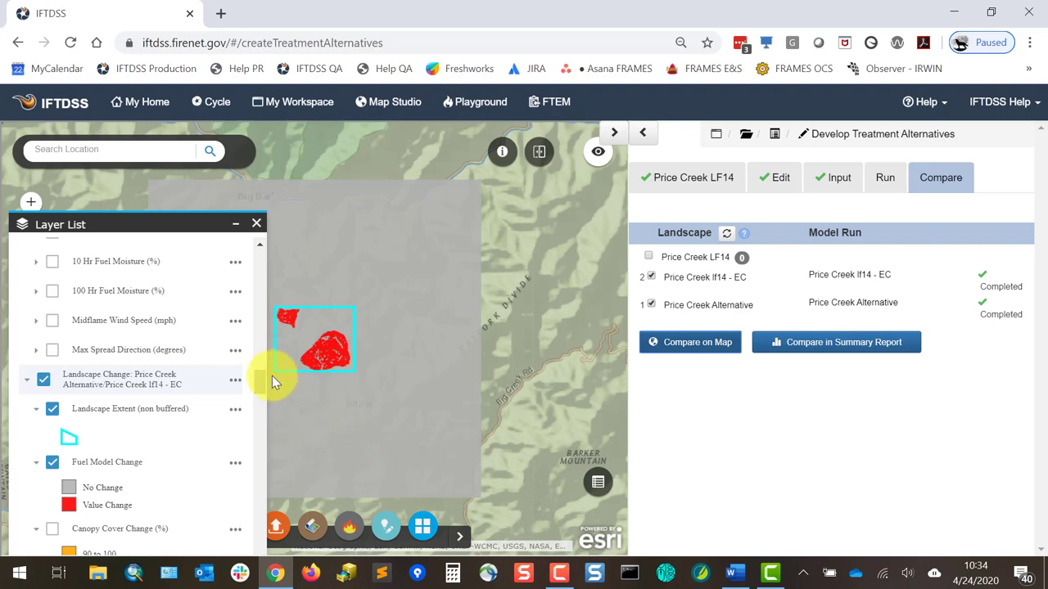
left_click_drag(259, 375, 260, 388)
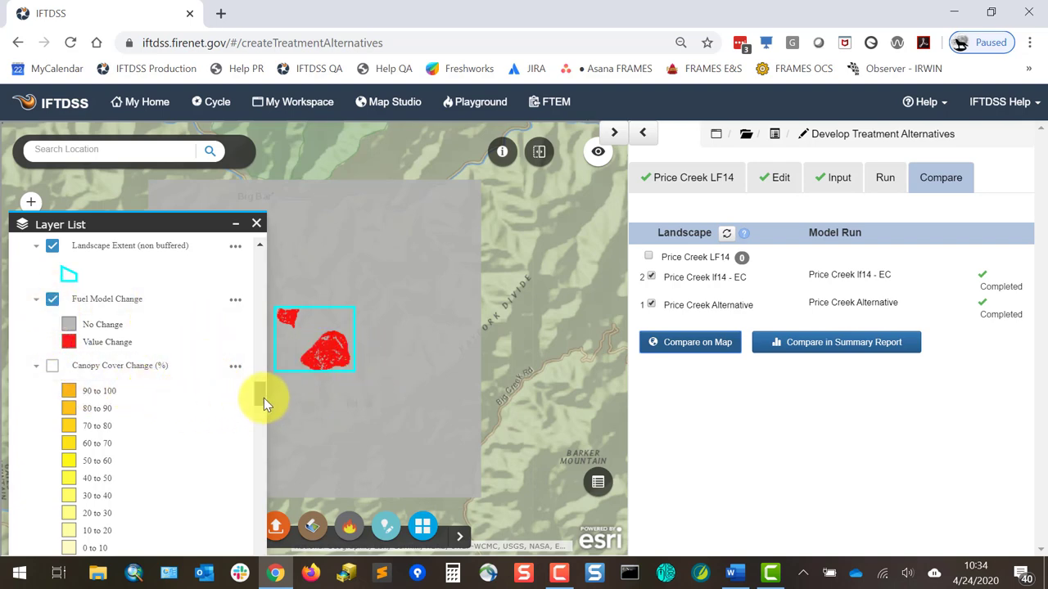
left_click(51, 300)
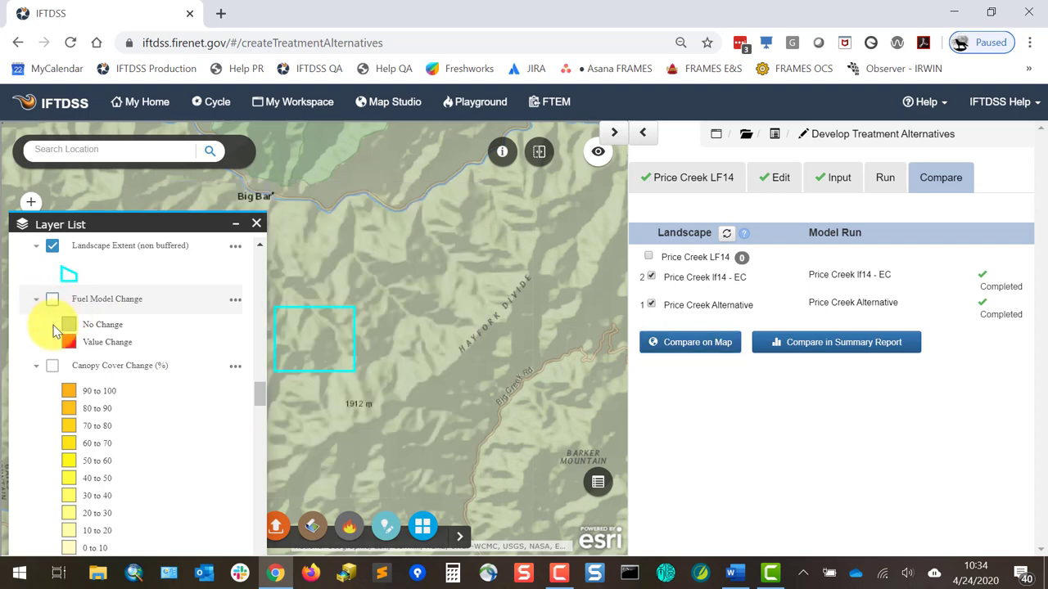
left_click(51, 366)
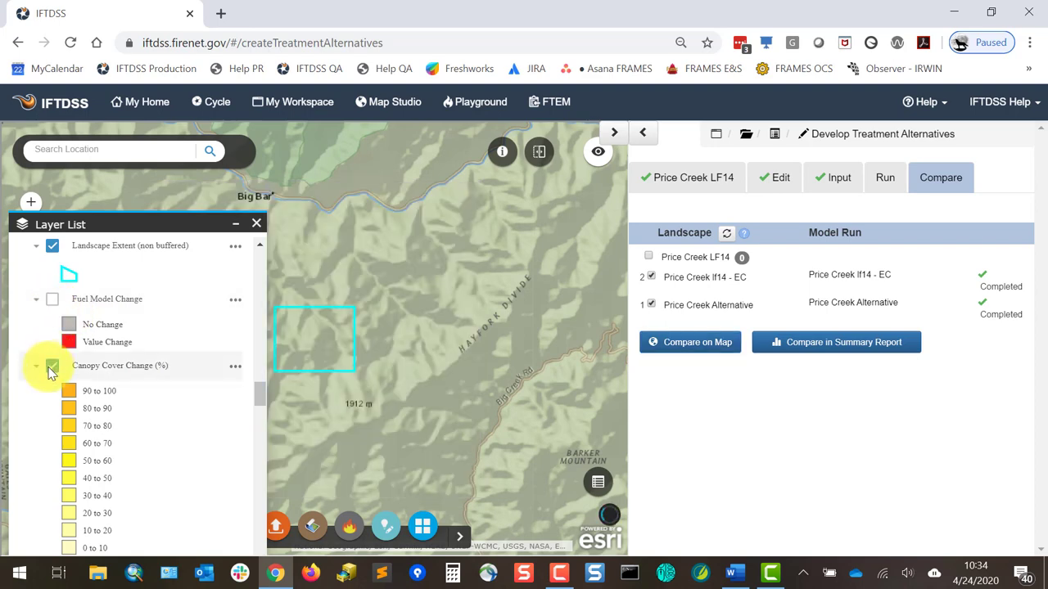
Examine the canopy cover, flame length and rate of spread change layers and their legends on the comparison map.
left_click_drag(176, 227, 168, 161)
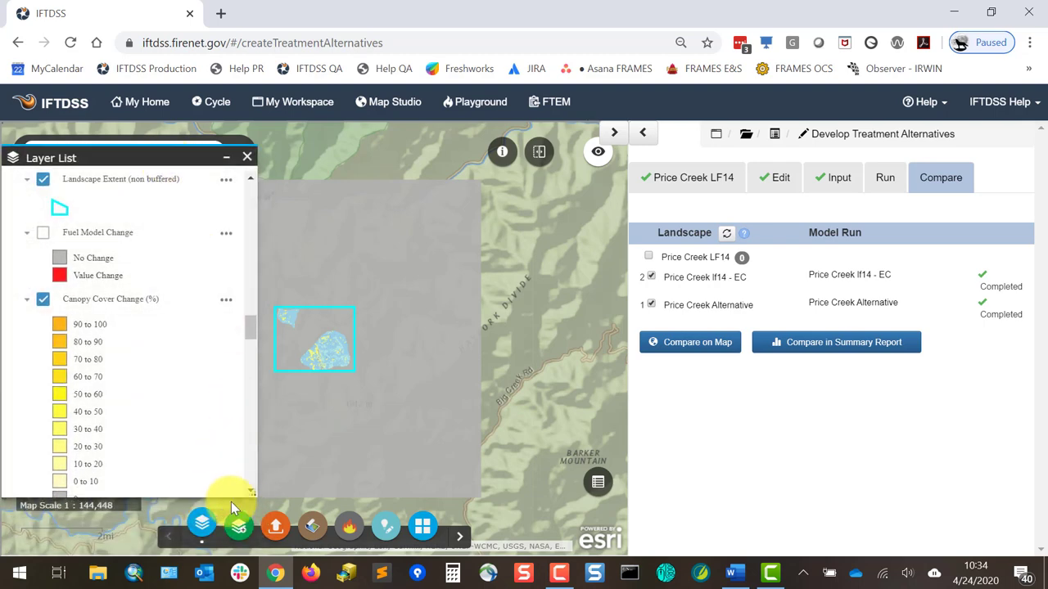
left_click(252, 493)
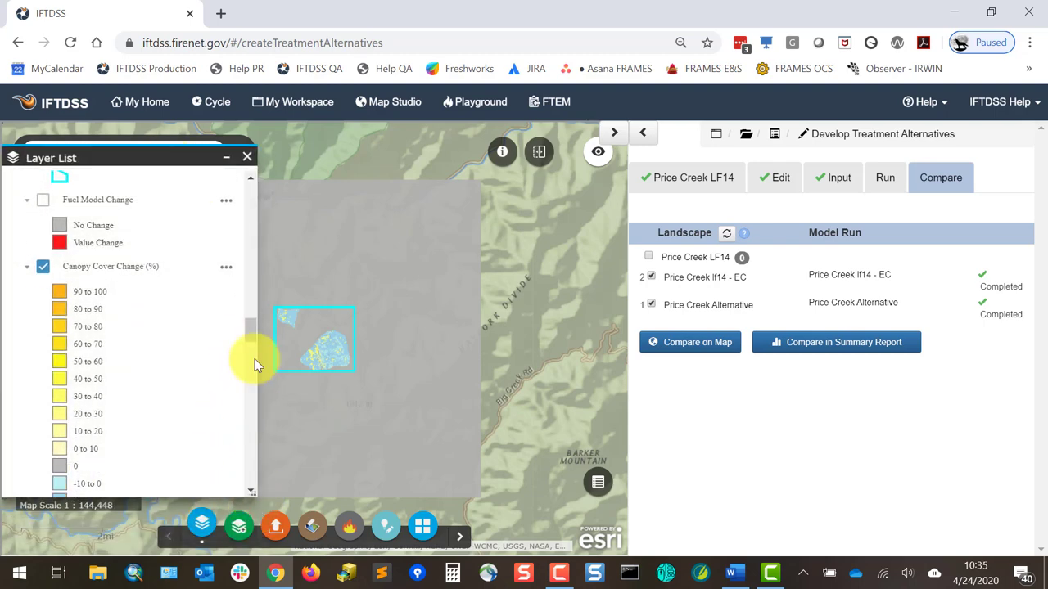
scroll(244, 337, "down", 1)
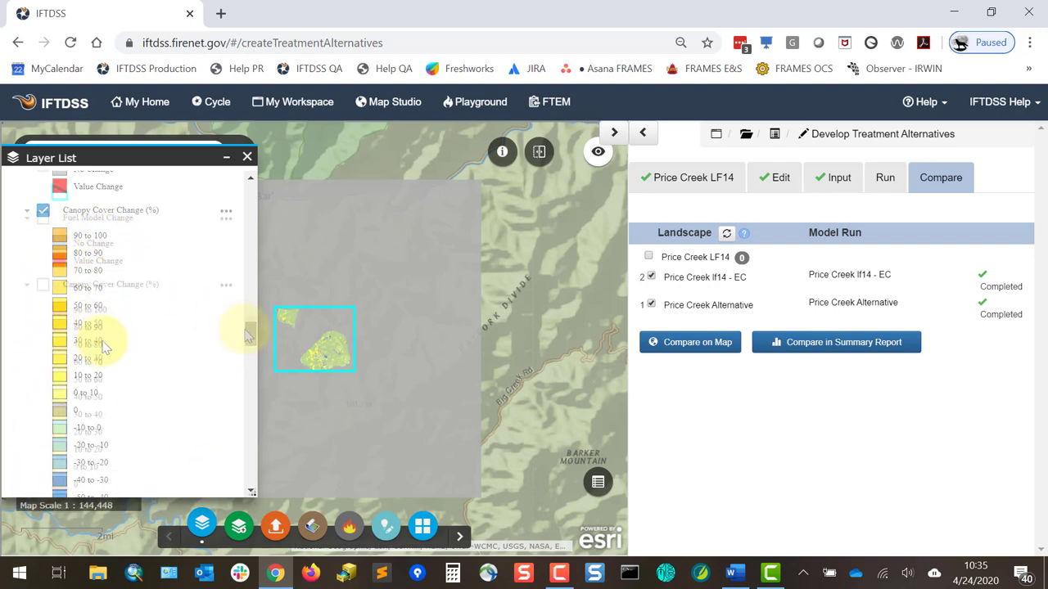
left_click_drag(250, 327, 251, 201)
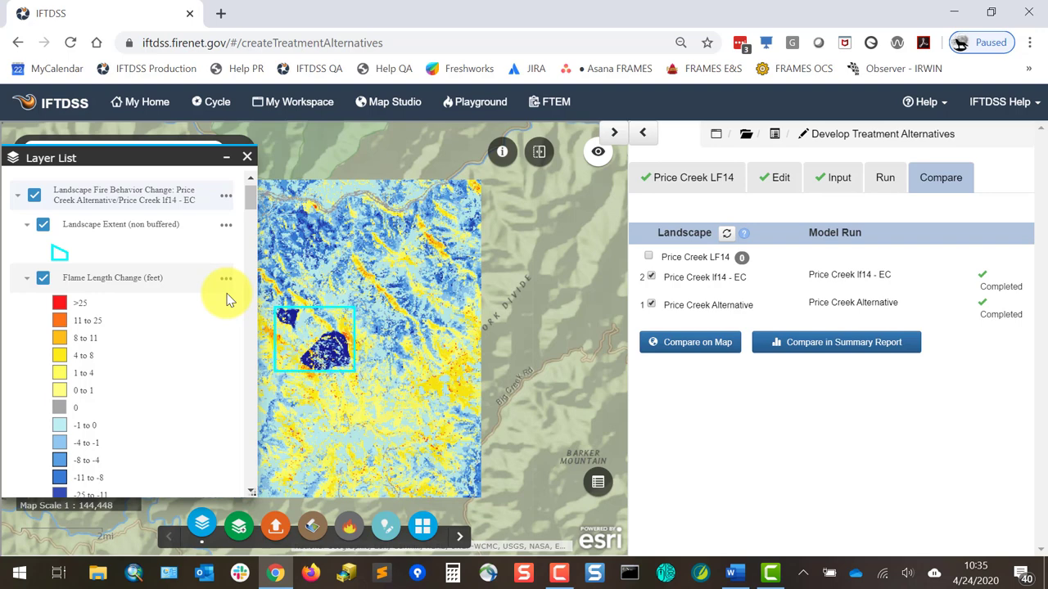
scroll(229, 311, "down", 5)
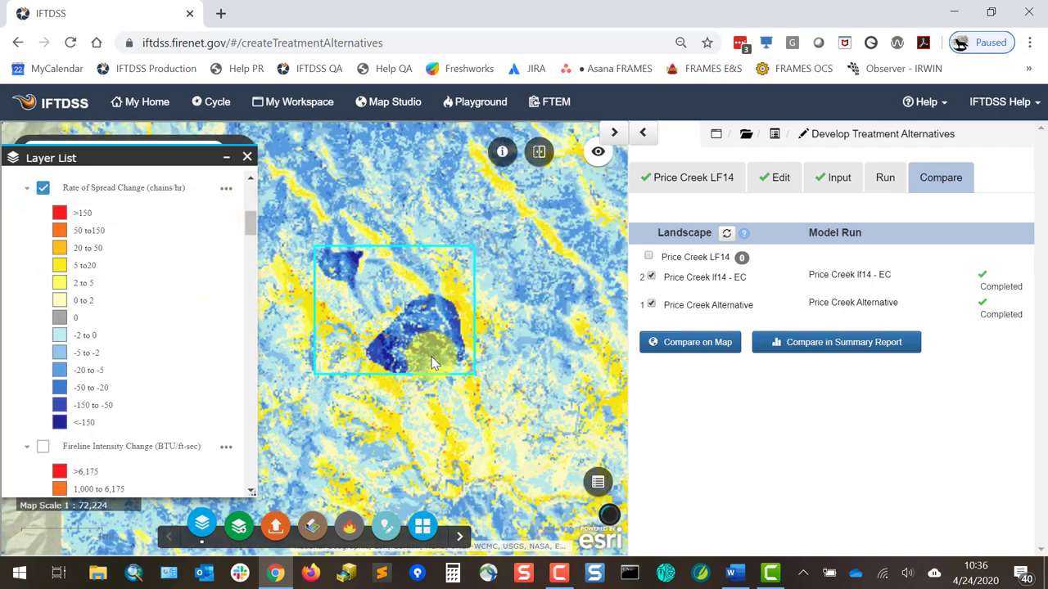
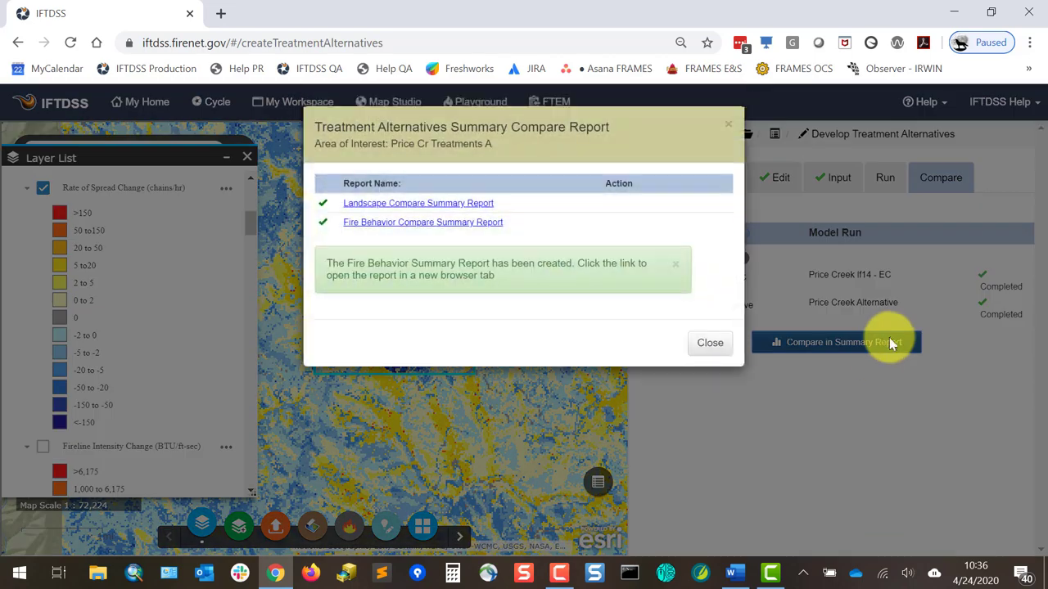
Open the Fire Behavior Compare Summary Report and examine its Flame Length and Spread Rate comparisons for Price Cr Treatments A.
left_click(361, 228)
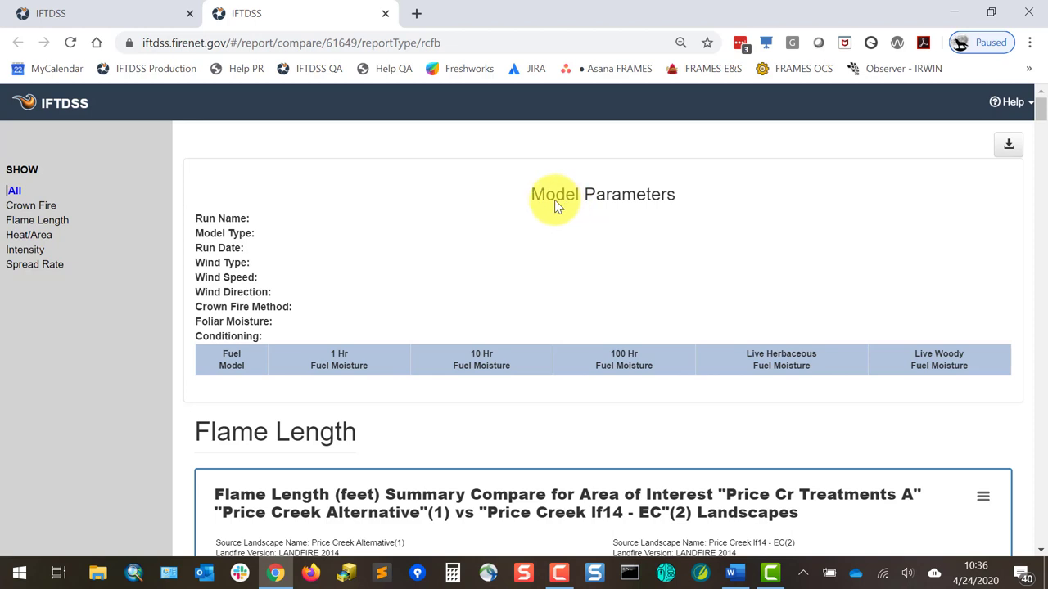
left_click(57, 225)
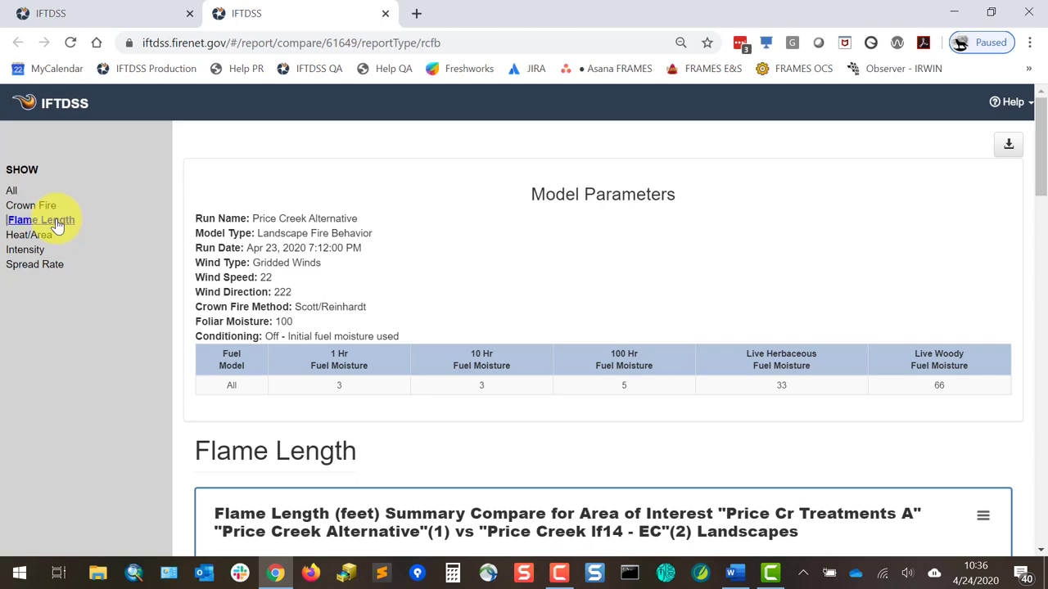
left_click_drag(1040, 163, 1042, 239)
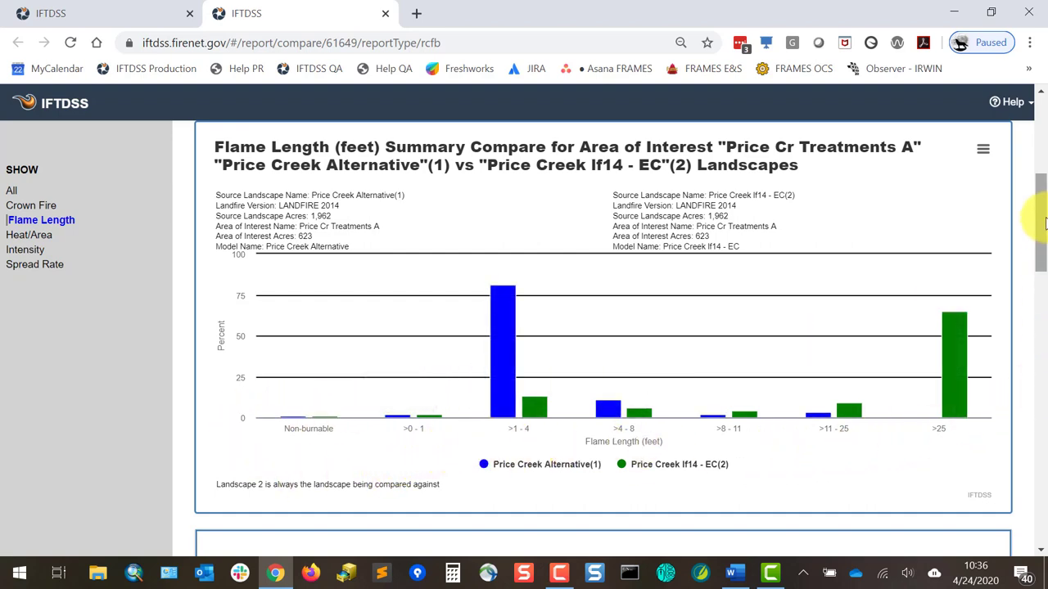
mouse_move(1044, 221)
left_mouse_down()
mouse_move(1035, 385)
mouse_move(1012, 507)
mouse_move(1032, 404)
mouse_move(1032, 222)
mouse_move(1044, 231)
left_mouse_up()
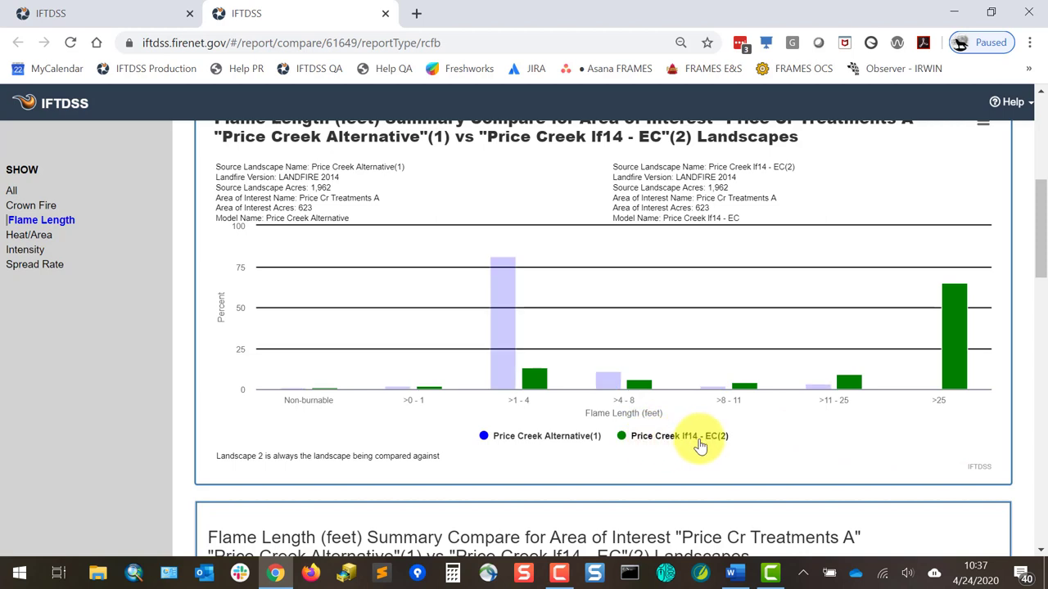
mouse_move(954, 332)
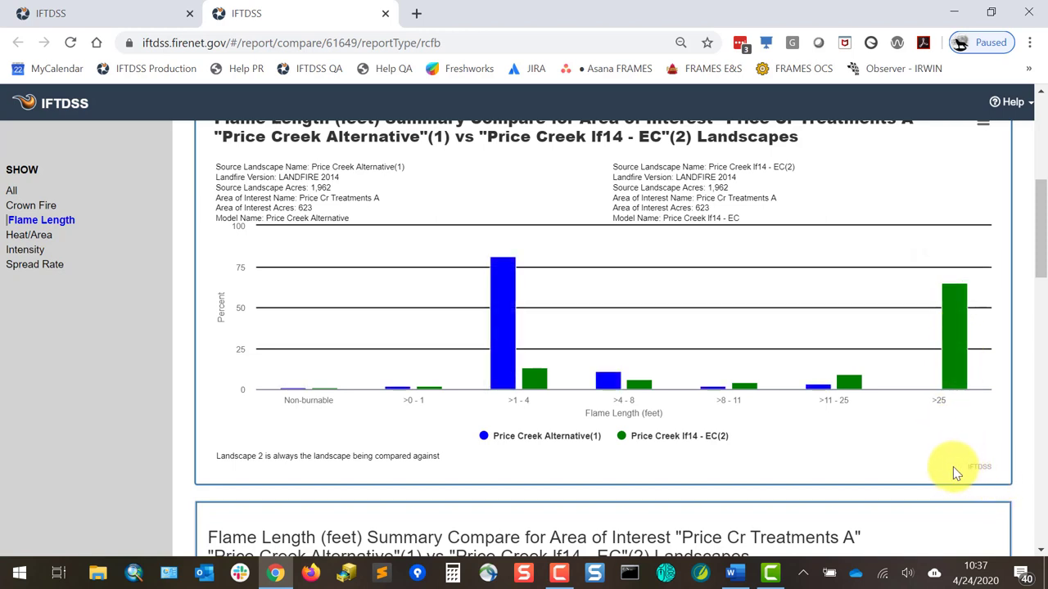
mouse_move(907, 399)
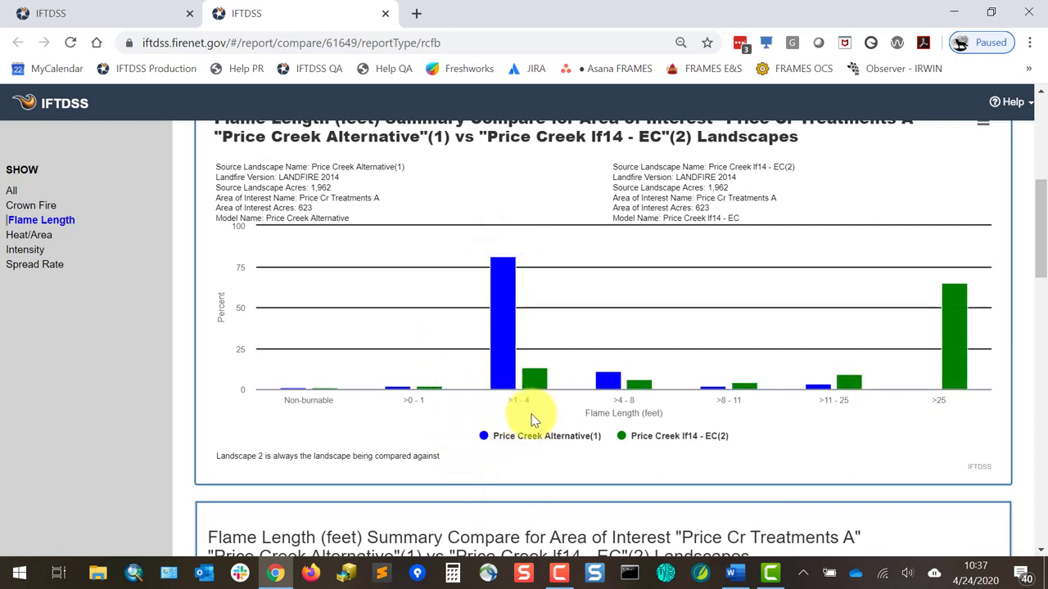
mouse_move(534, 383)
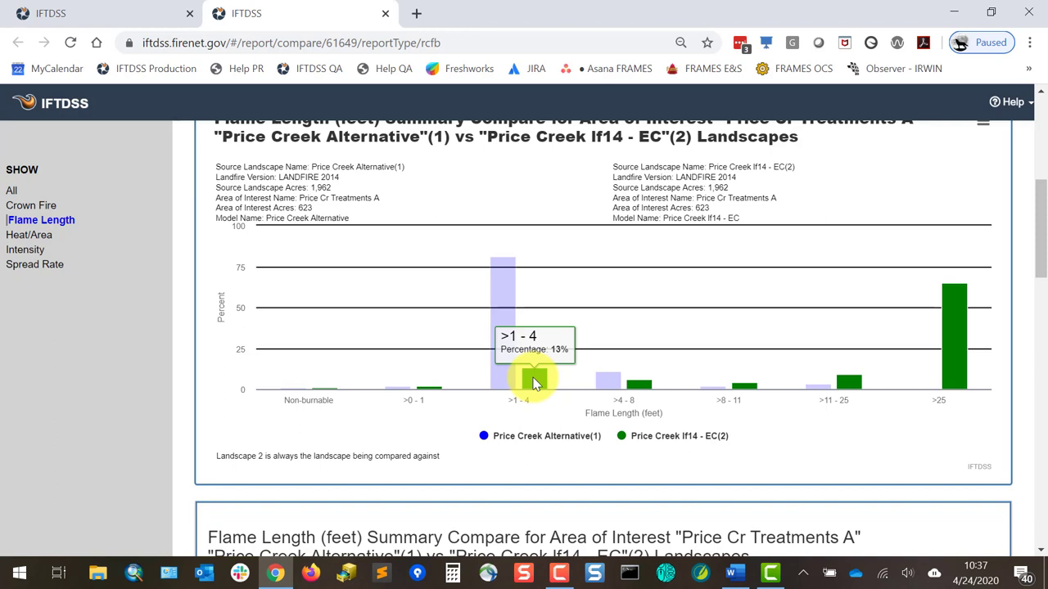
mouse_move(504, 376)
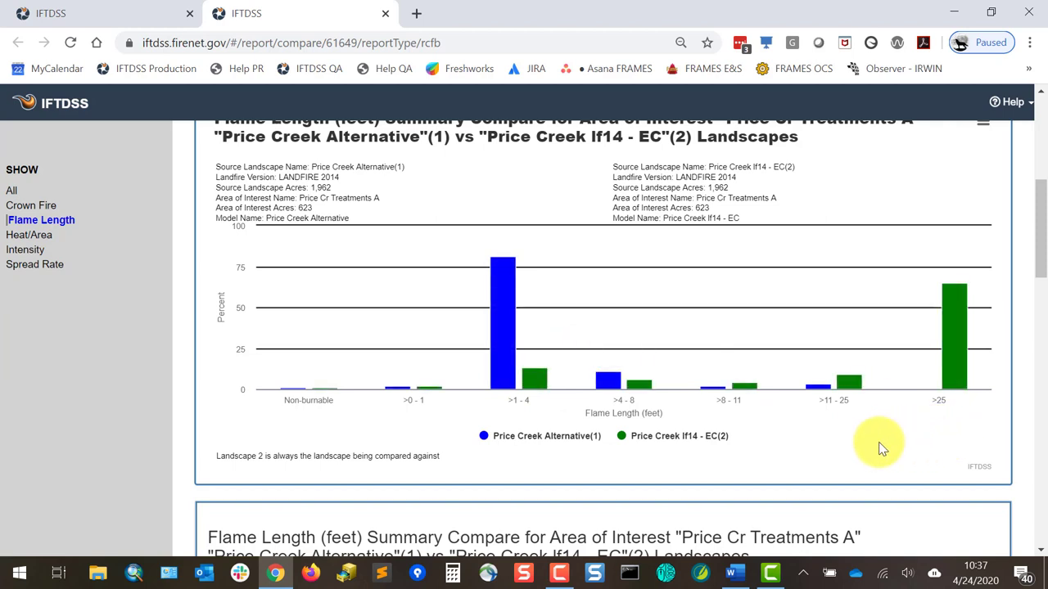
left_click(35, 265)
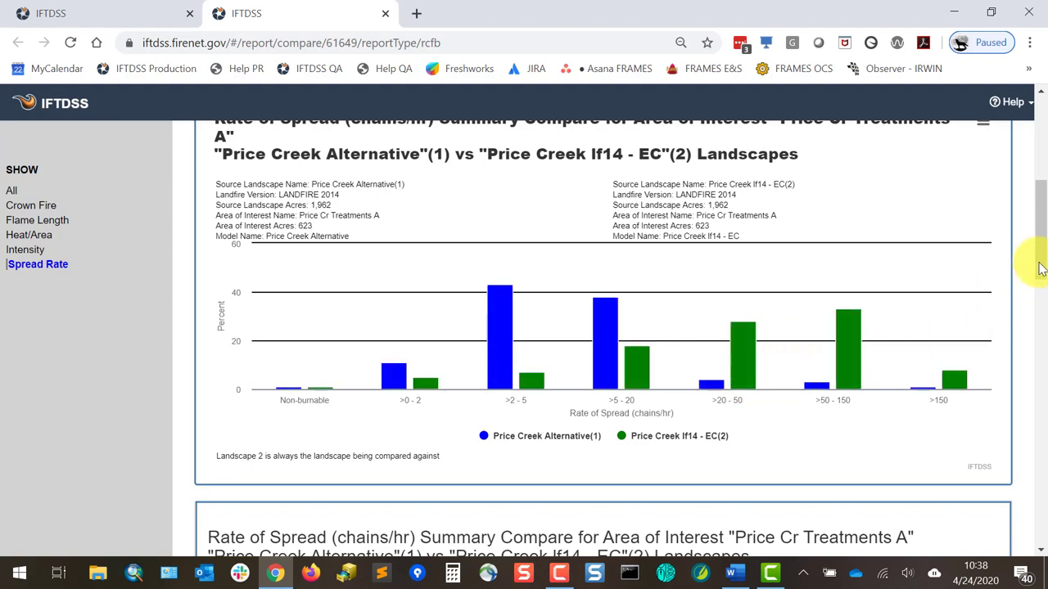
Examine the Rate of Spread comparison table and chart for Price Cr Treatments A, and view the chart's download format options.
left_click_drag(1040, 262, 1041, 348)
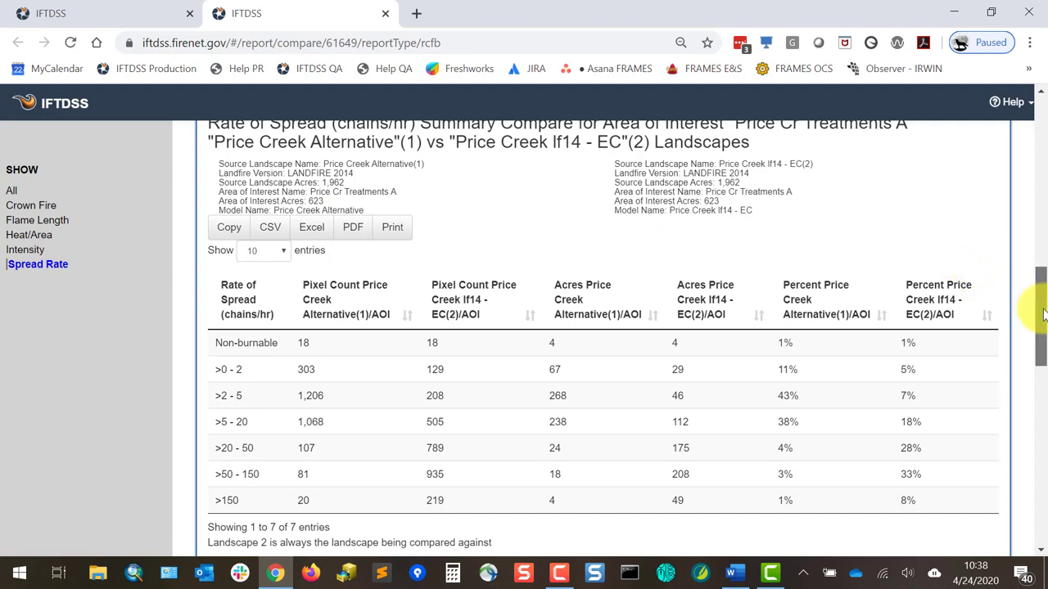
left_click_drag(1042, 301, 1039, 343)
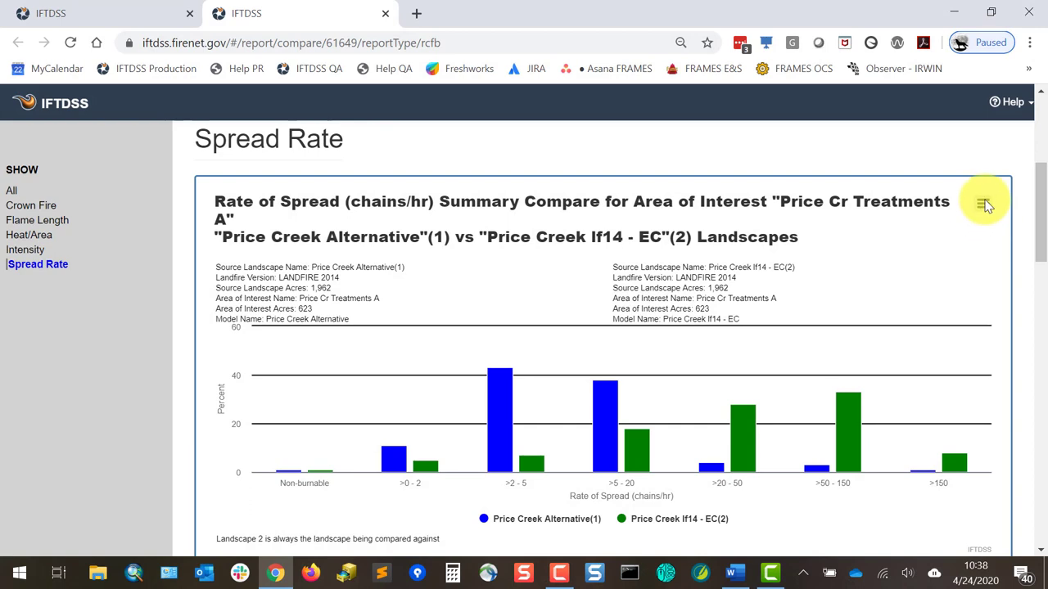
left_click(983, 205)
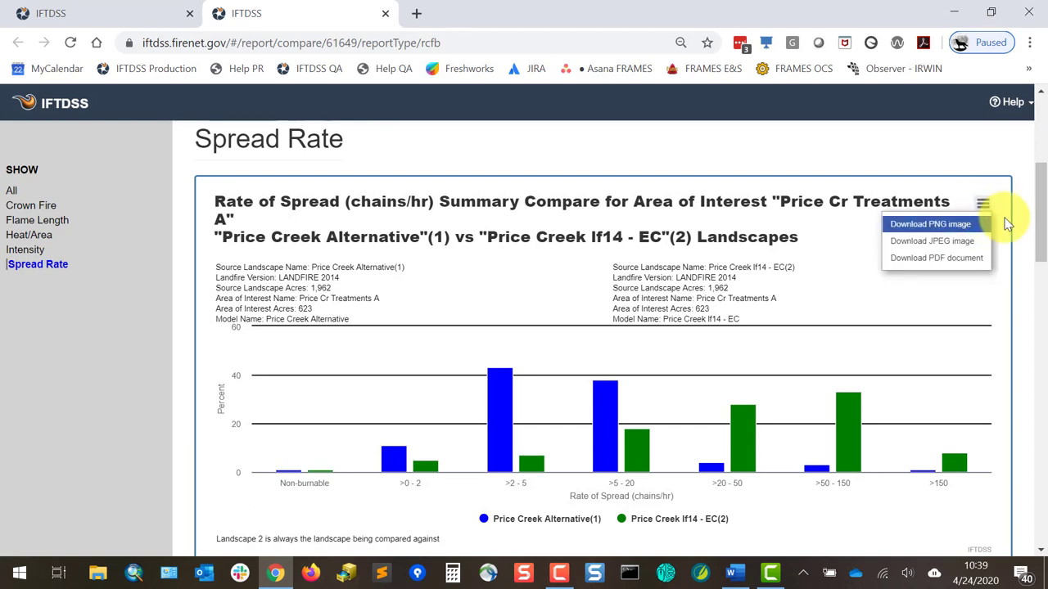
left_click(983, 204)
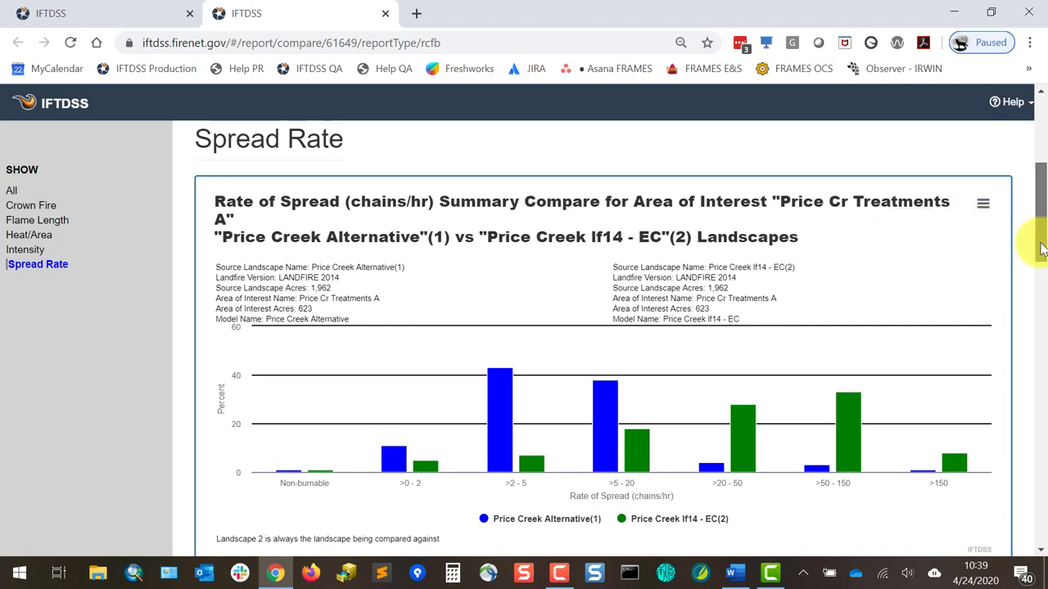
left_click_drag(1041, 175, 1044, 131)
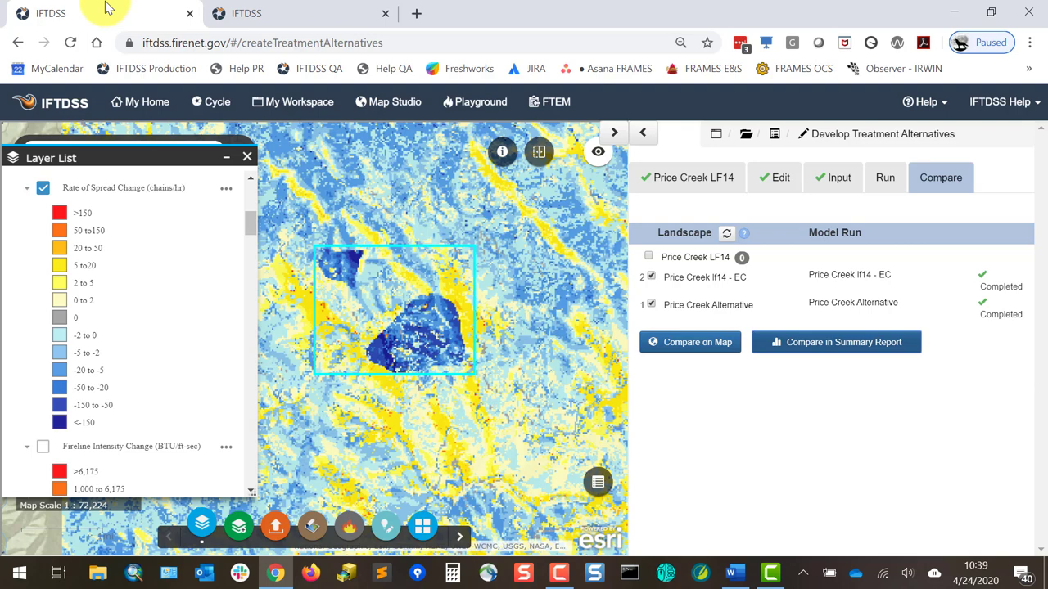
Return to the Develop Treatment Alternatives page and open the IFTDSS Help Center.
left_click(1013, 113)
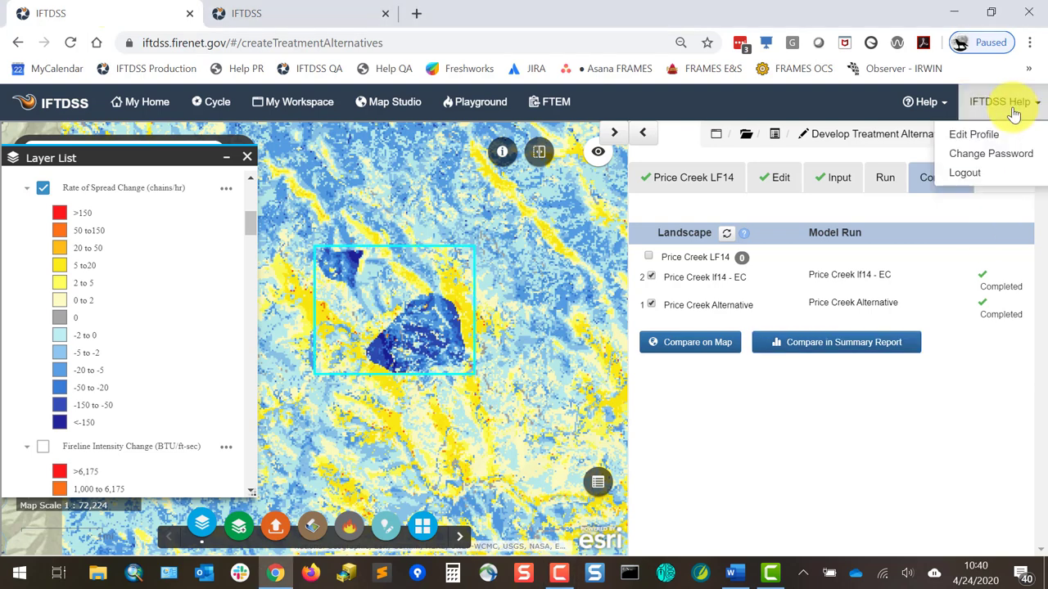
left_click(929, 100)
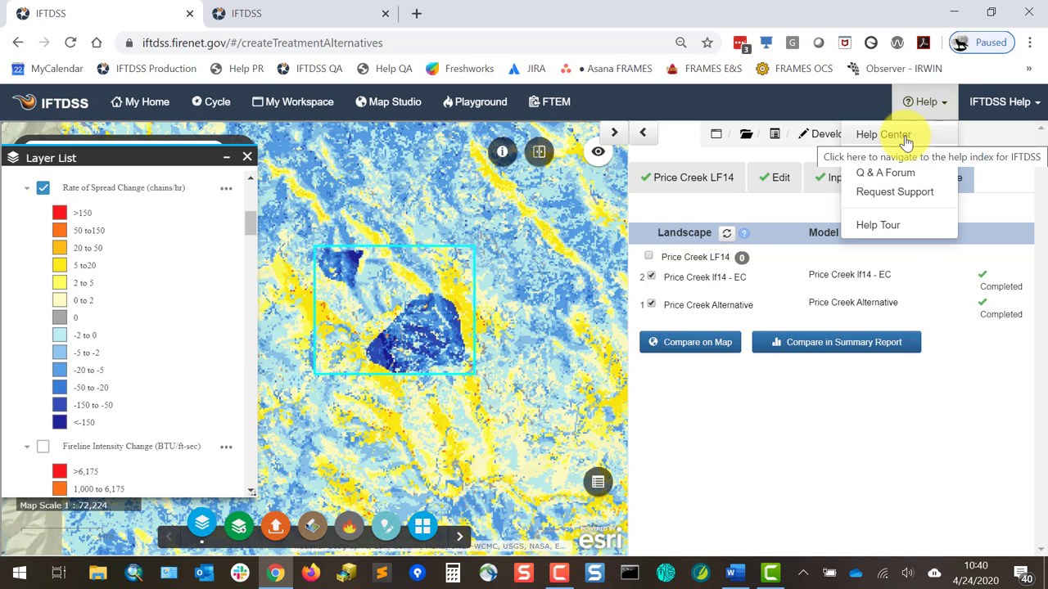
left_click(906, 141)
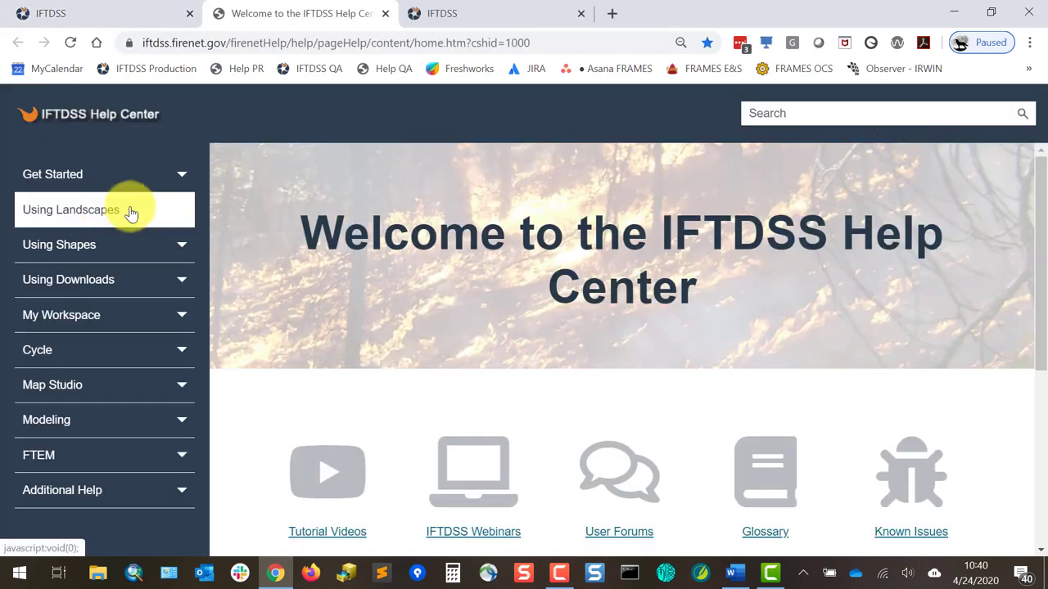
Expand the Help Center's Cycle contents through Strategic Planning to the topics under Develop Treatment Alternatives.
left_click(175, 354)
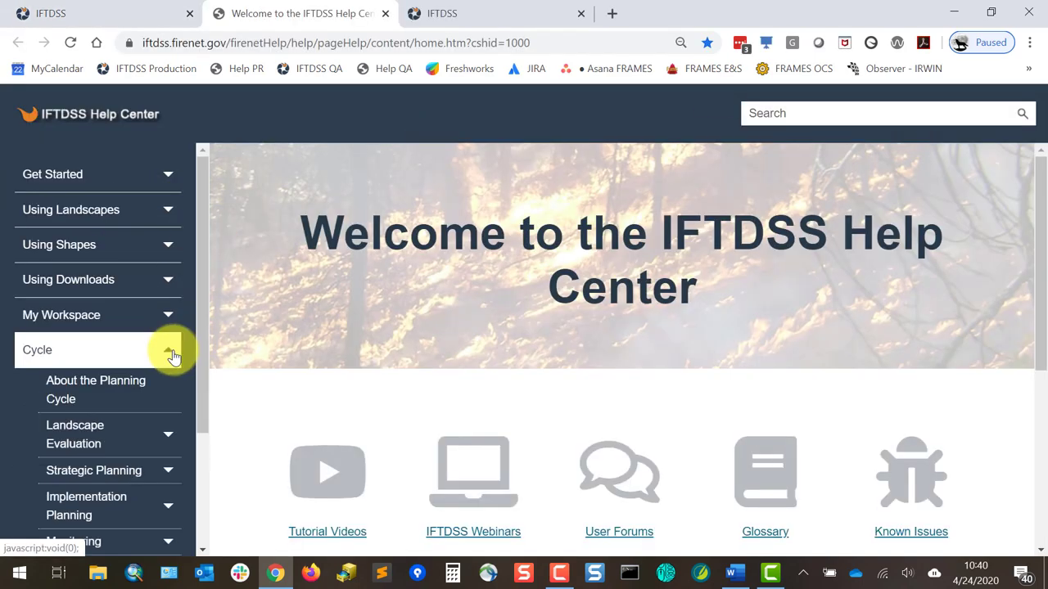
left_click(171, 472)
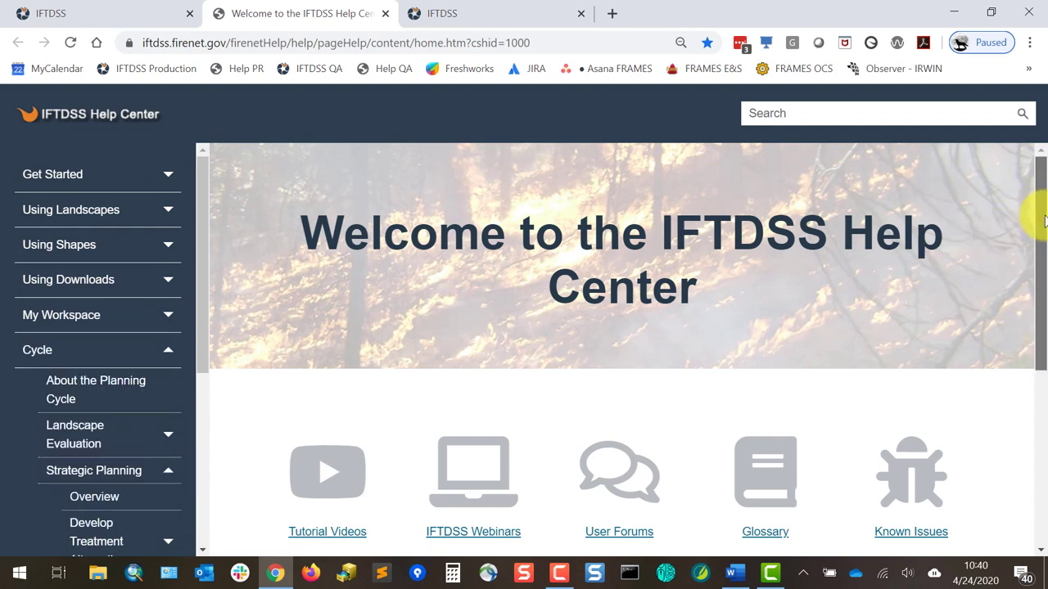
left_click_drag(1036, 210, 1041, 287)
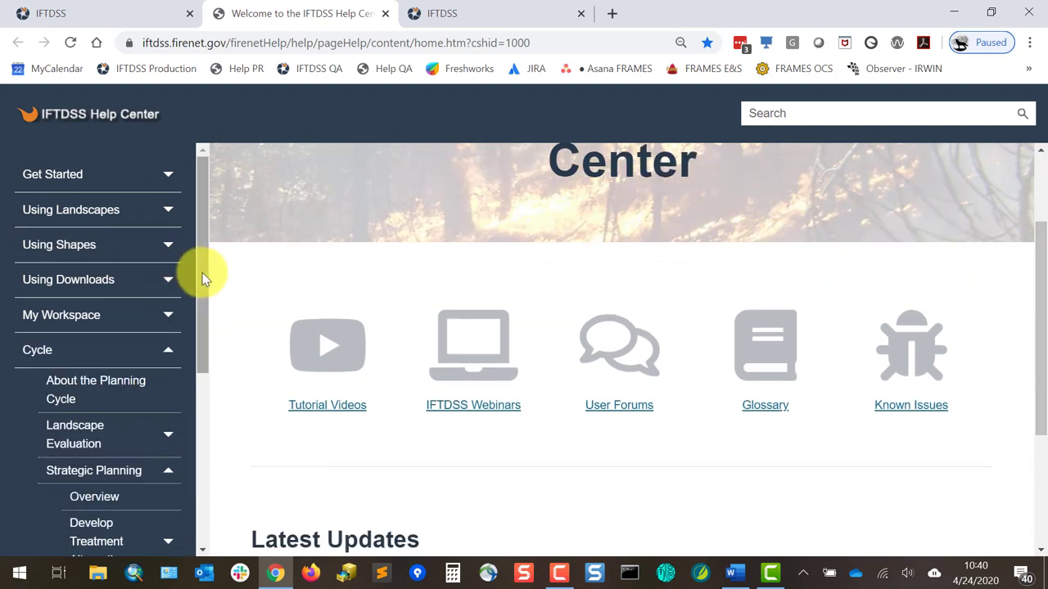
left_click_drag(204, 276, 199, 315)
scroll(200, 317, "down", 1)
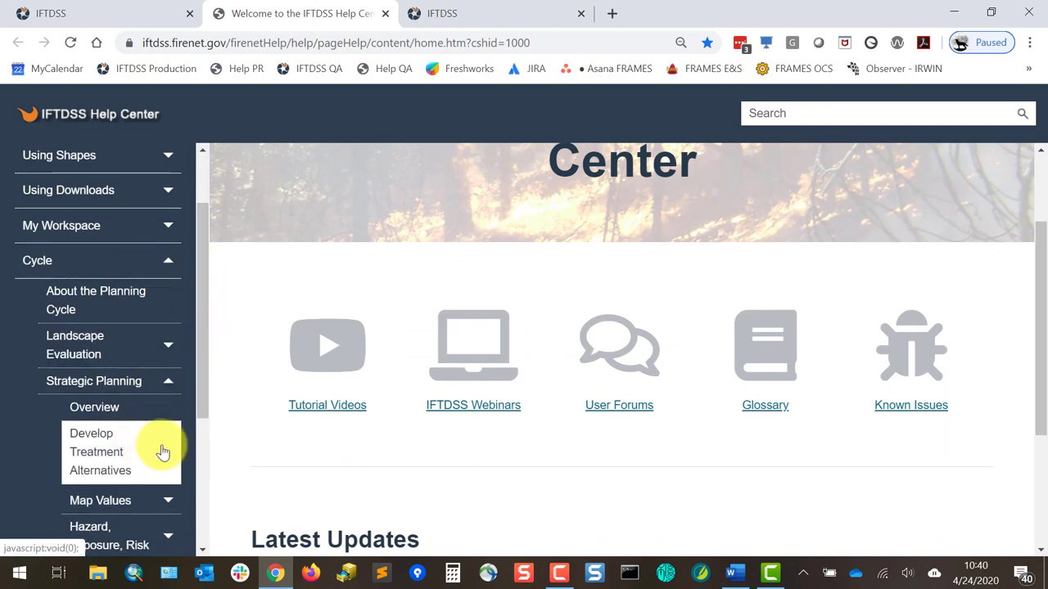
left_click(161, 451)
left_click_drag(199, 347, 207, 420)
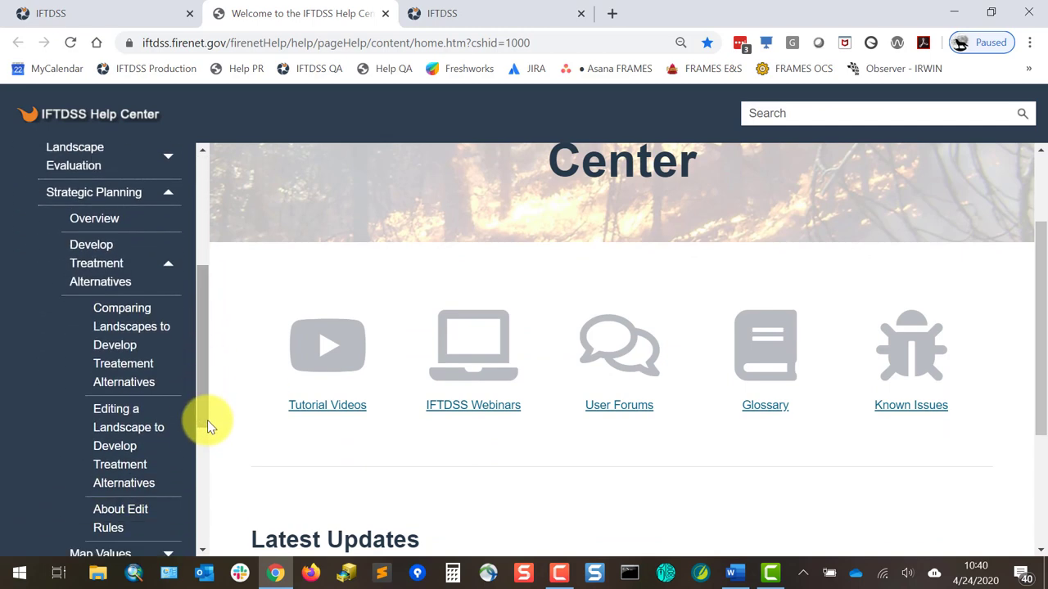